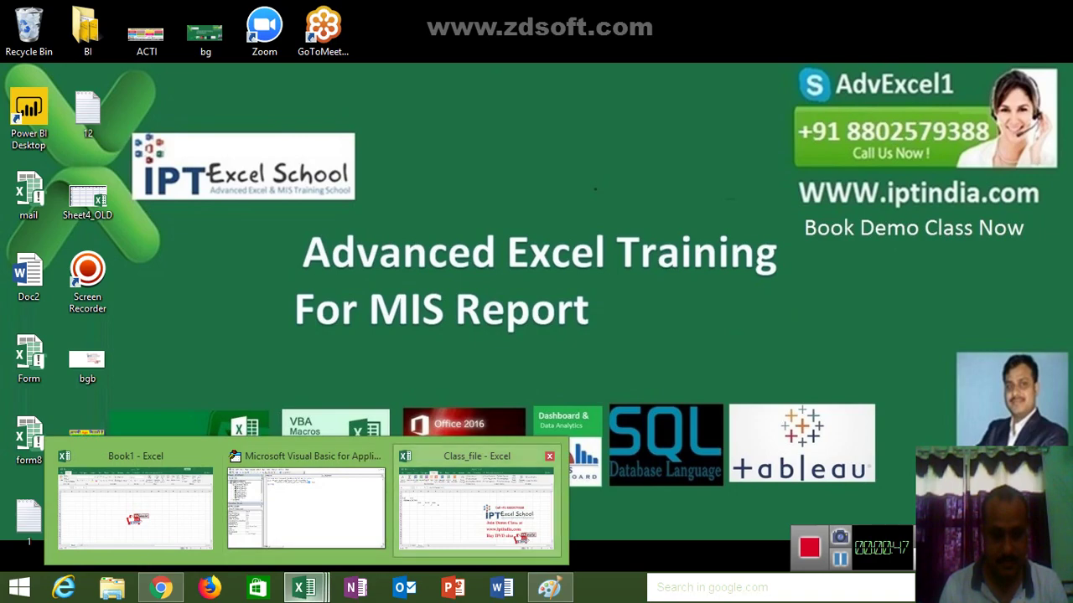
# Bring the Class_file workbook up full screen from the Excel taskbar preview.
pyautogui.click(476, 507)
pyautogui.click(47, 262)
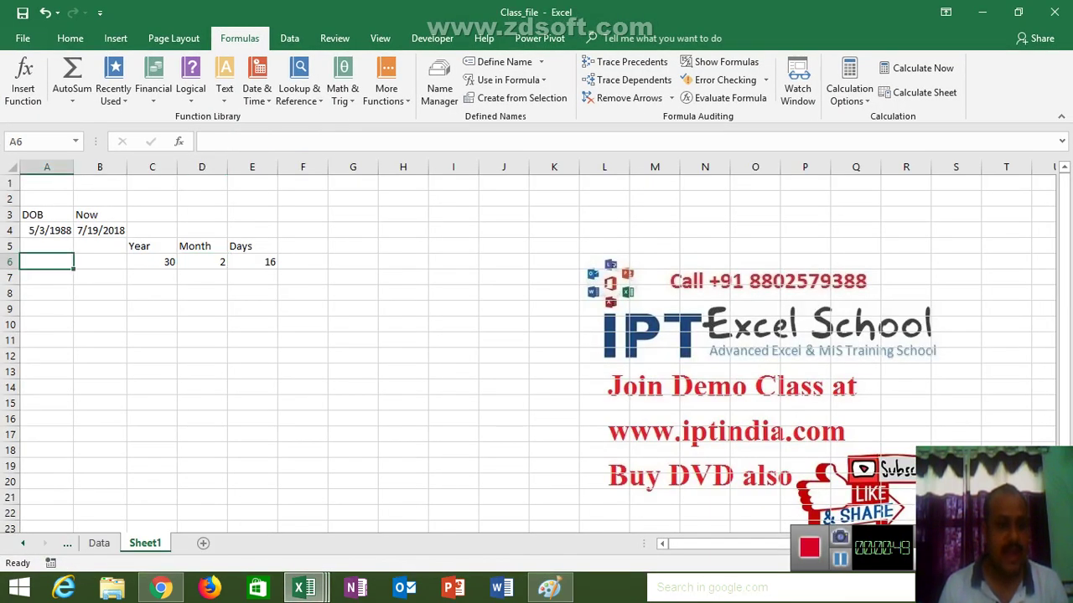
pyautogui.click(47, 245)
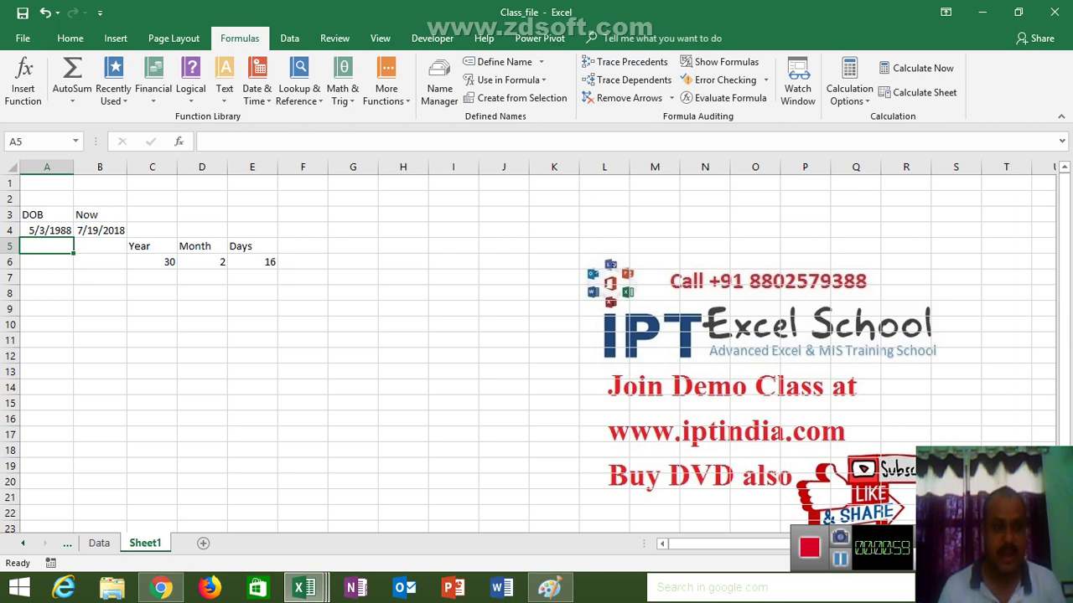
pyautogui.click(99, 230)
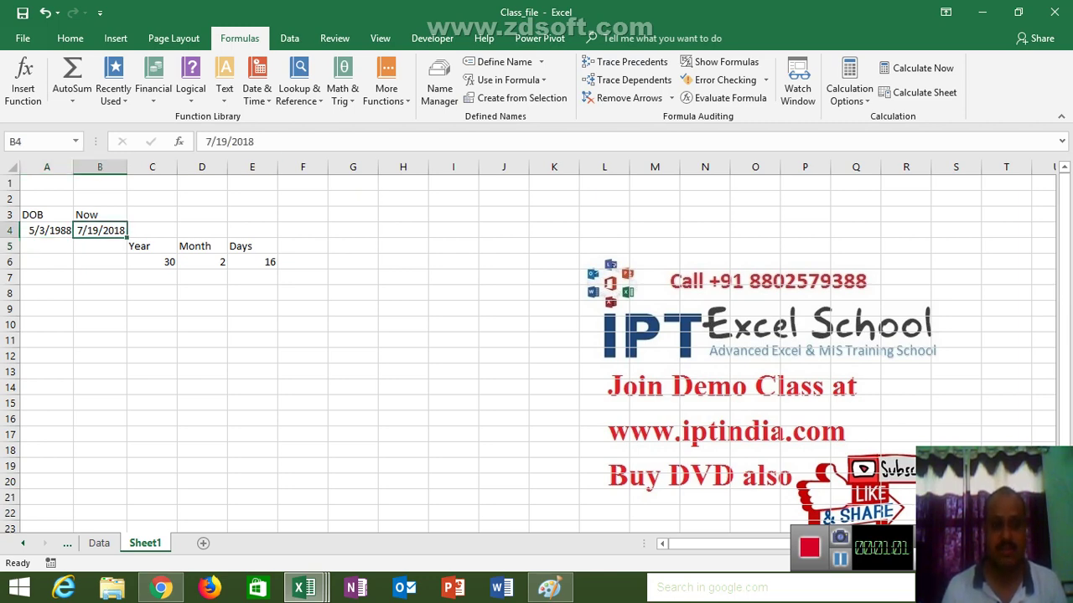
pyautogui.click(100, 292)
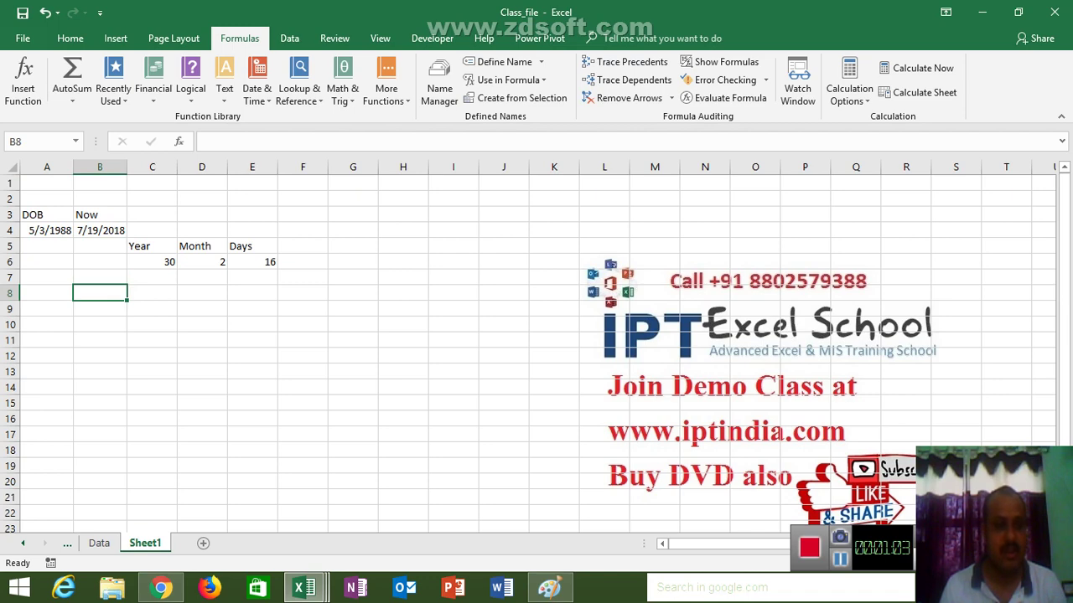
pyautogui.click(152, 277)
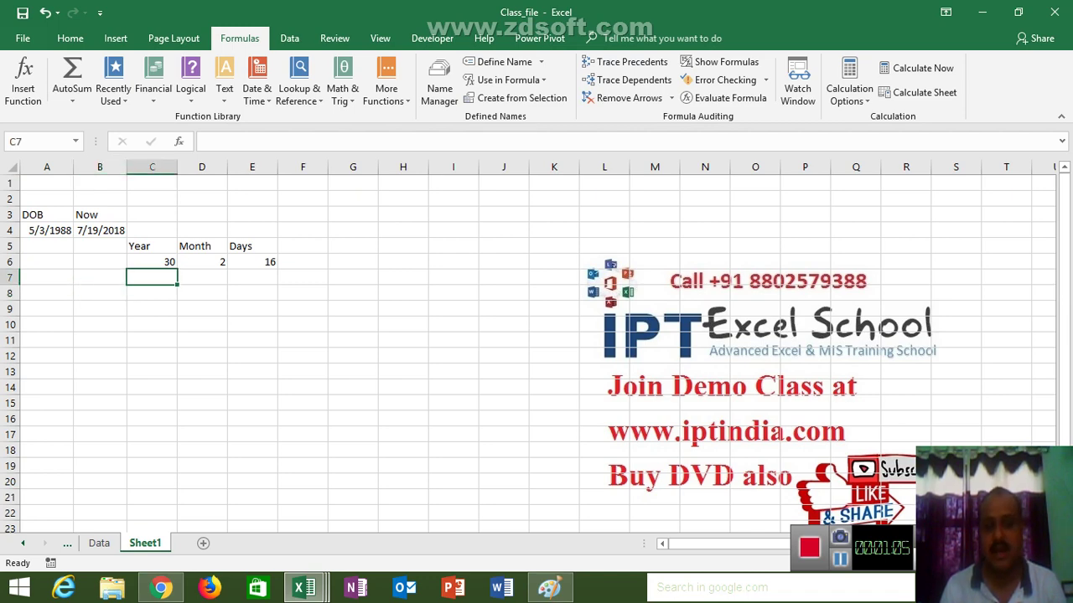
pyautogui.click(201, 277)
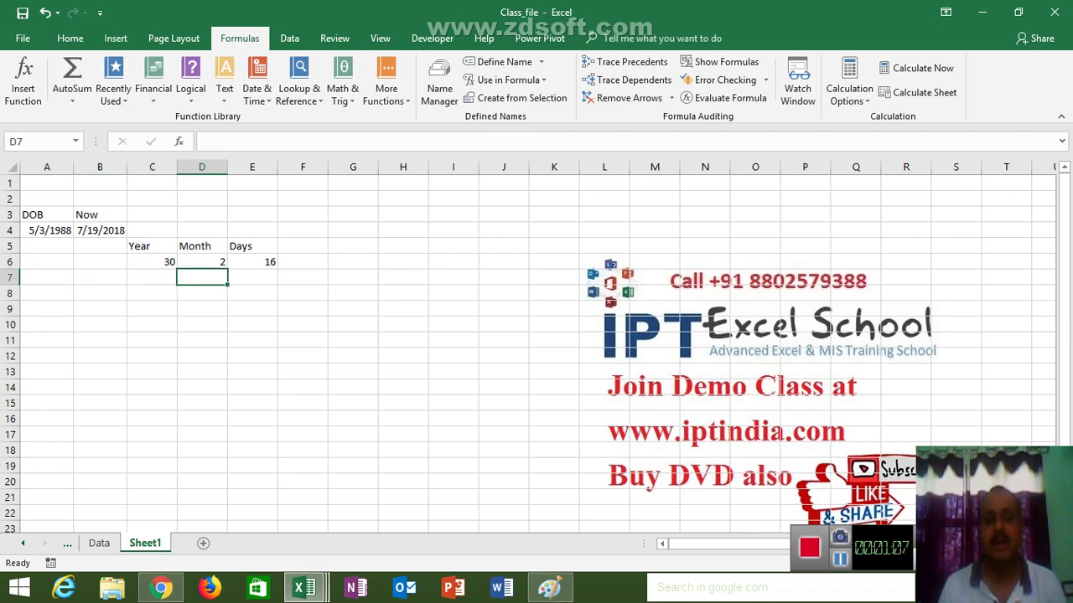
pyautogui.click(251, 278)
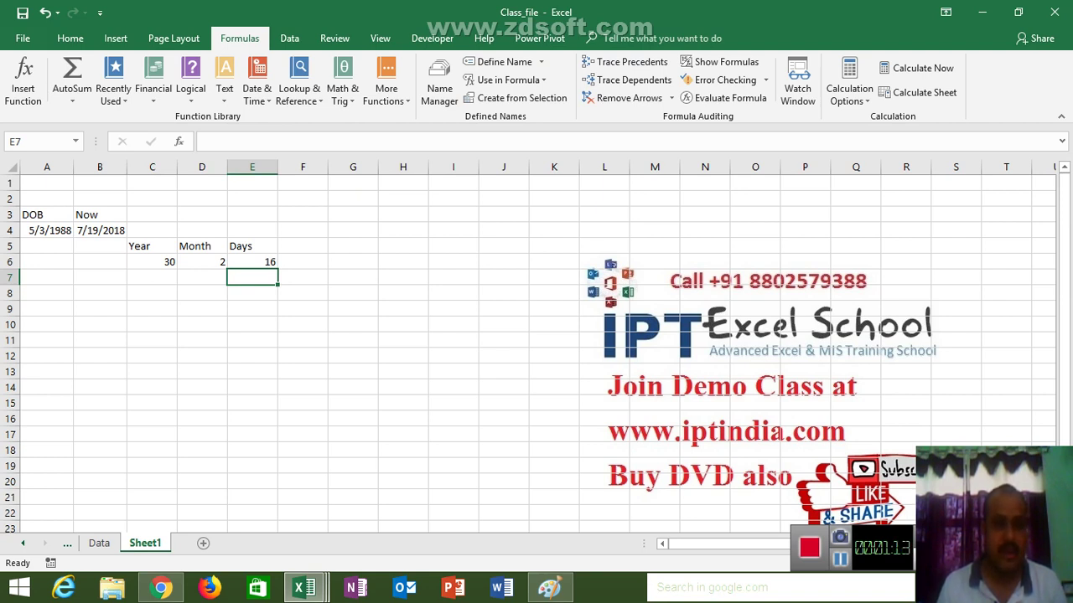
pyautogui.click(224, 88)
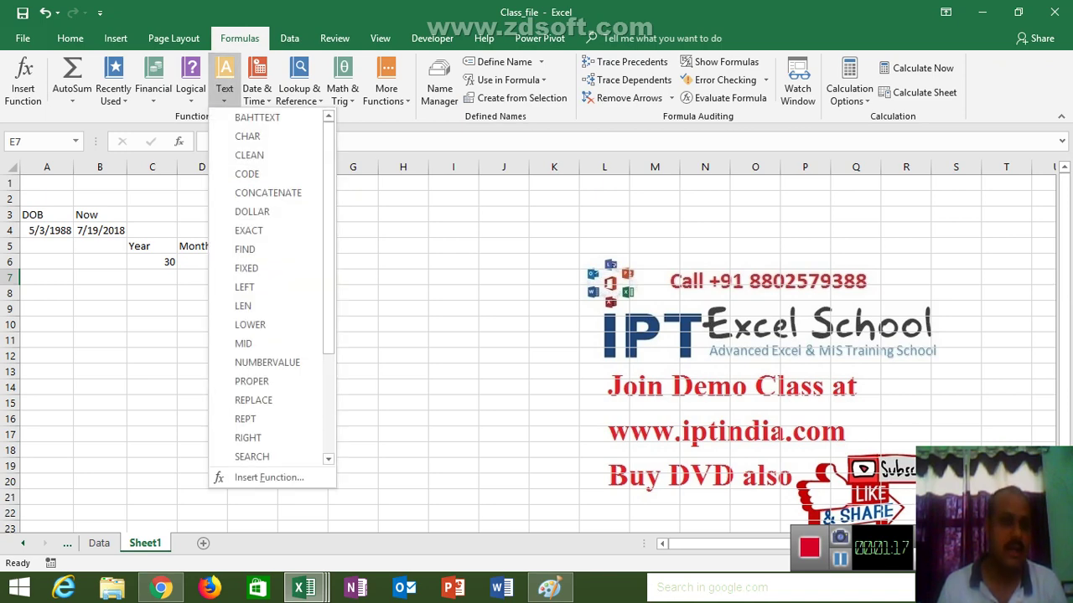
pyautogui.press('Escape')
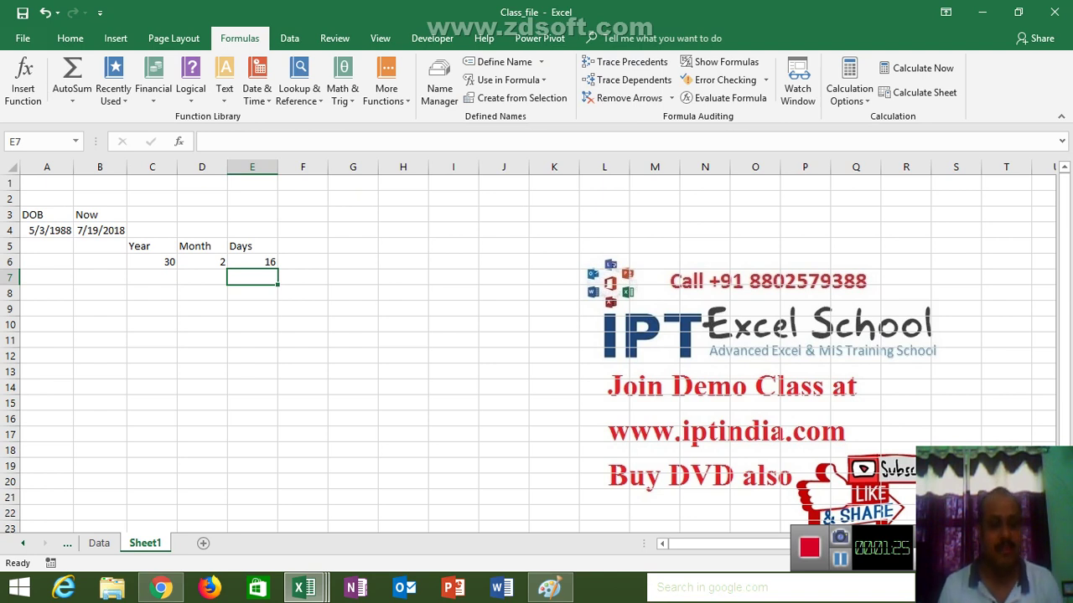
pyautogui.click(152, 292)
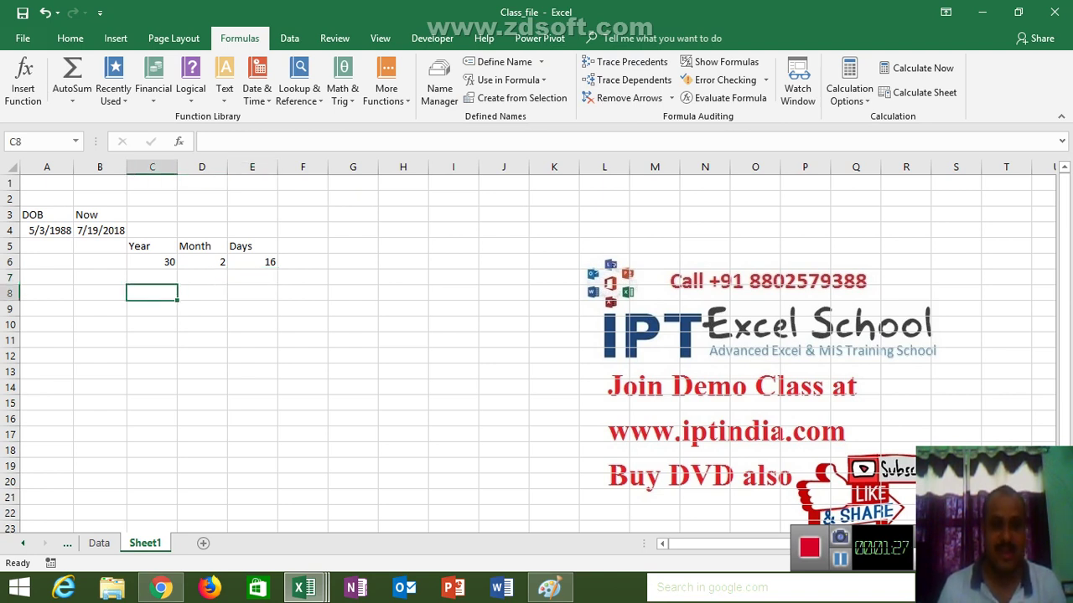
# Delete the 30, 2 and 16 results from C6:E6, then check the A4 and B4 date cells.
pyautogui.moveTo(151, 262); pyautogui.dragTo(253, 261)
pyautogui.press('Delete')
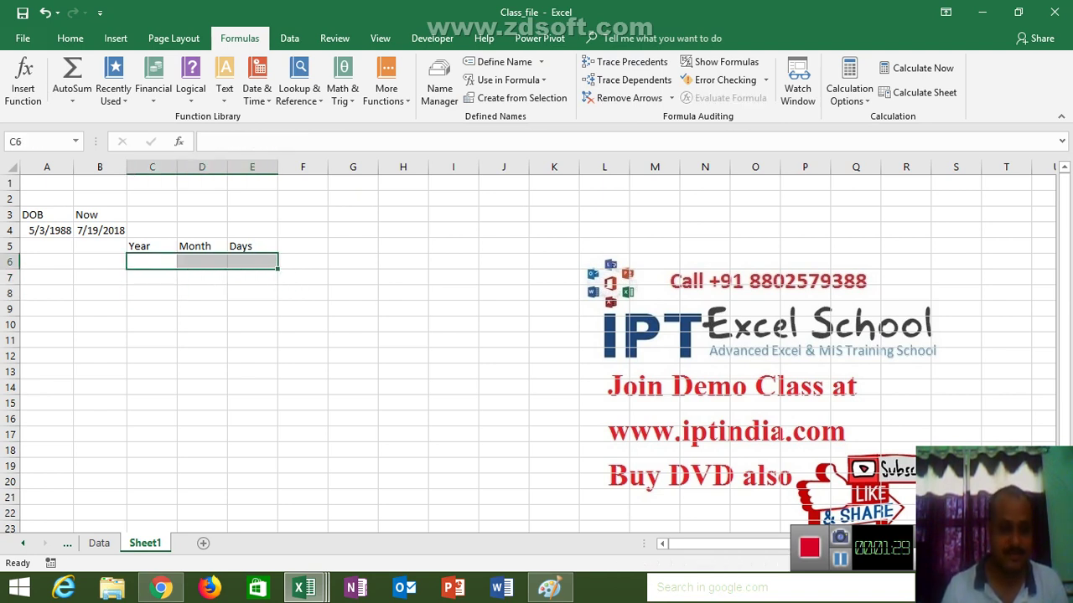
pyautogui.click(202, 293)
pyautogui.click(152, 261)
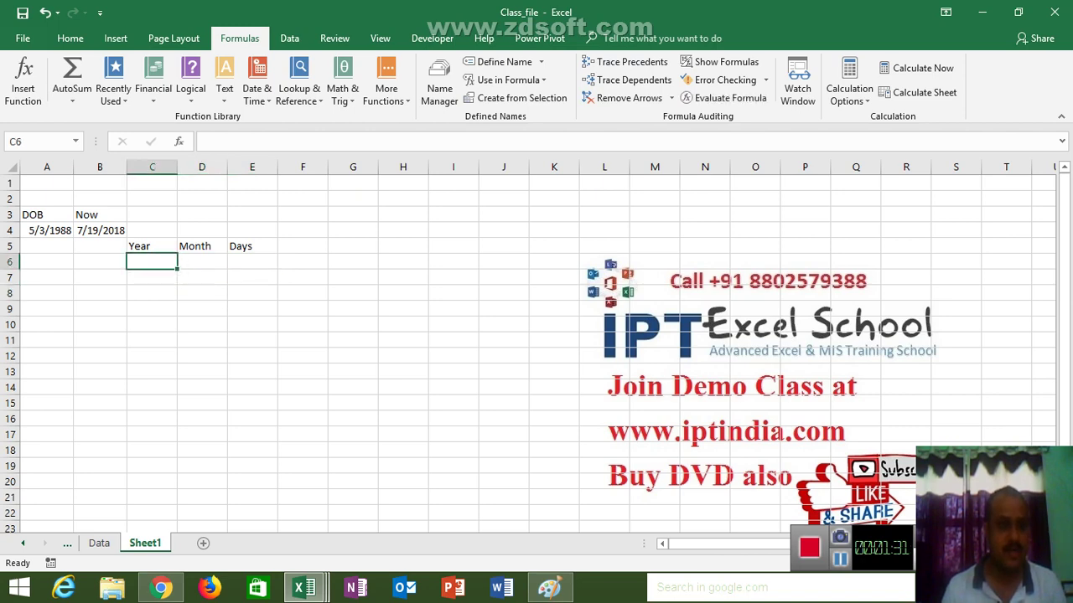
pyautogui.click(47, 230)
pyautogui.click(100, 231)
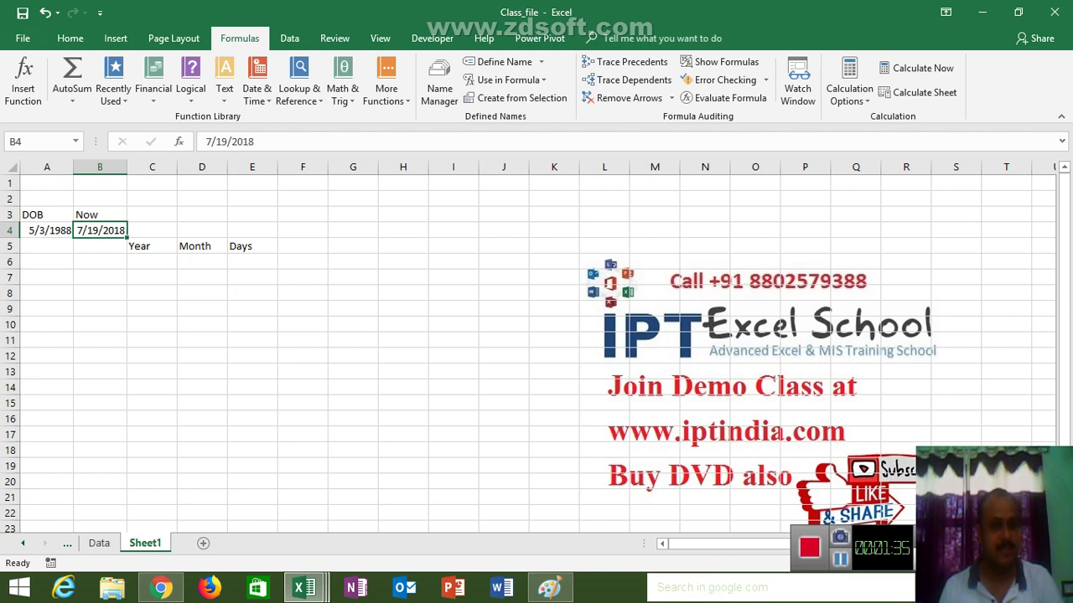
pyautogui.click(100, 246)
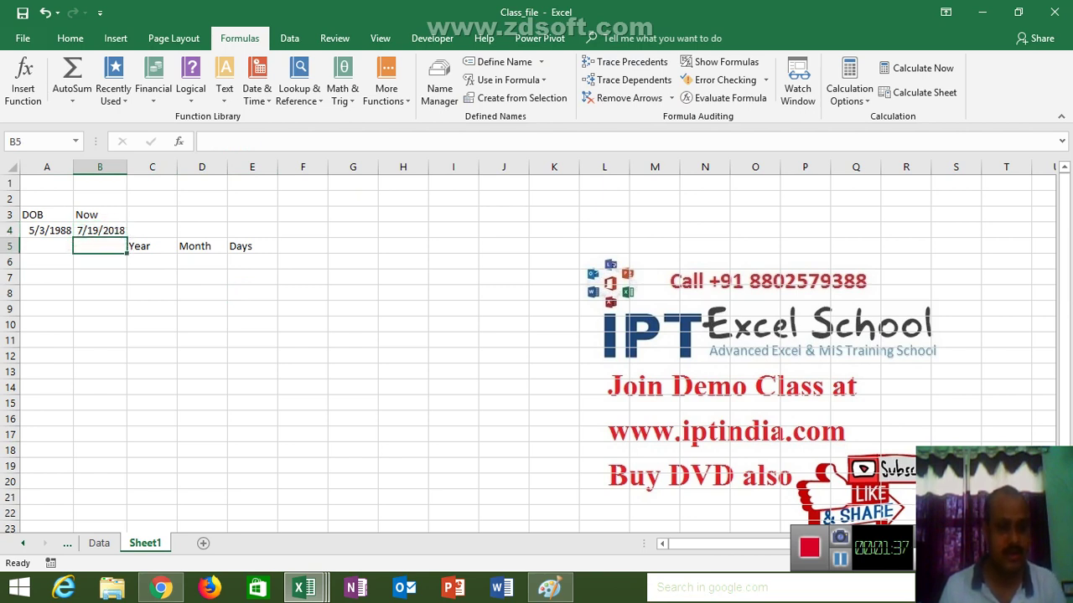
pyautogui.click(152, 275)
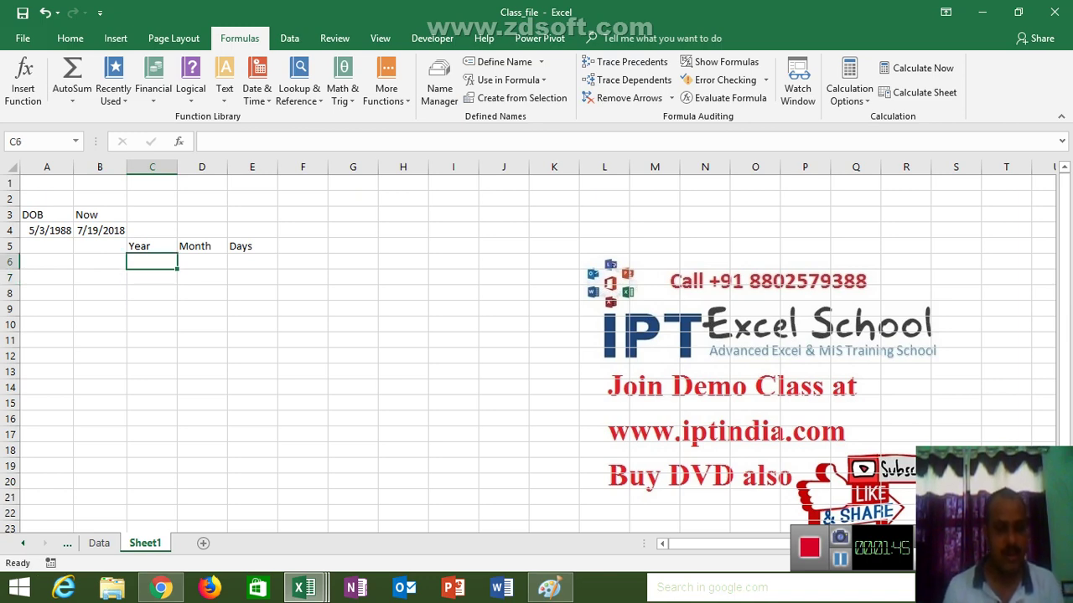
# Enter =DATEDIF(A4,B4,"y") in C6 so the Year cell returns 30.
pyautogui.write('=')
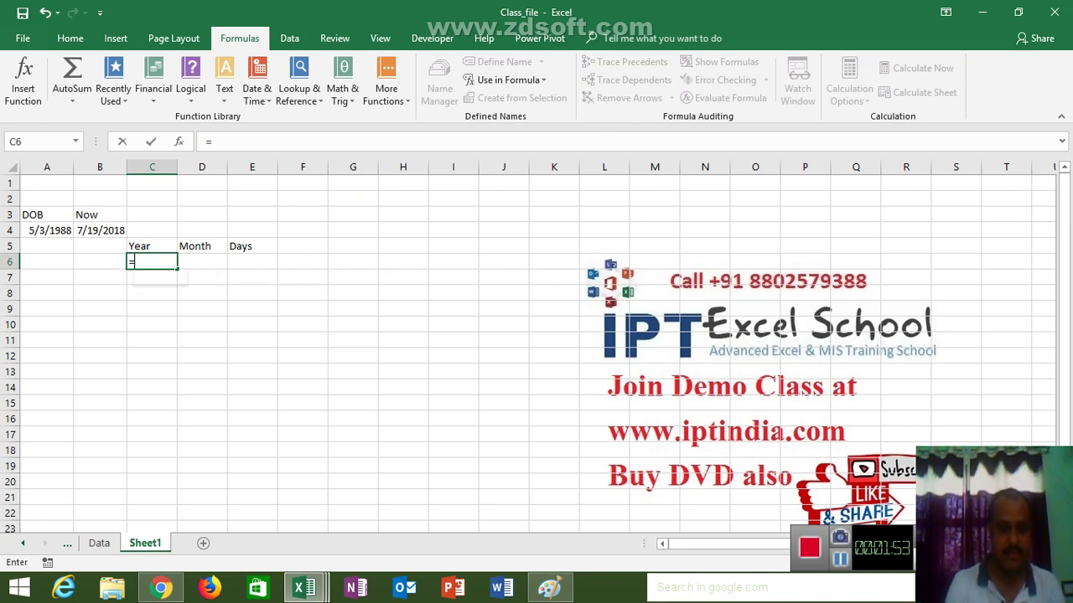
pyautogui.write('datedif(')
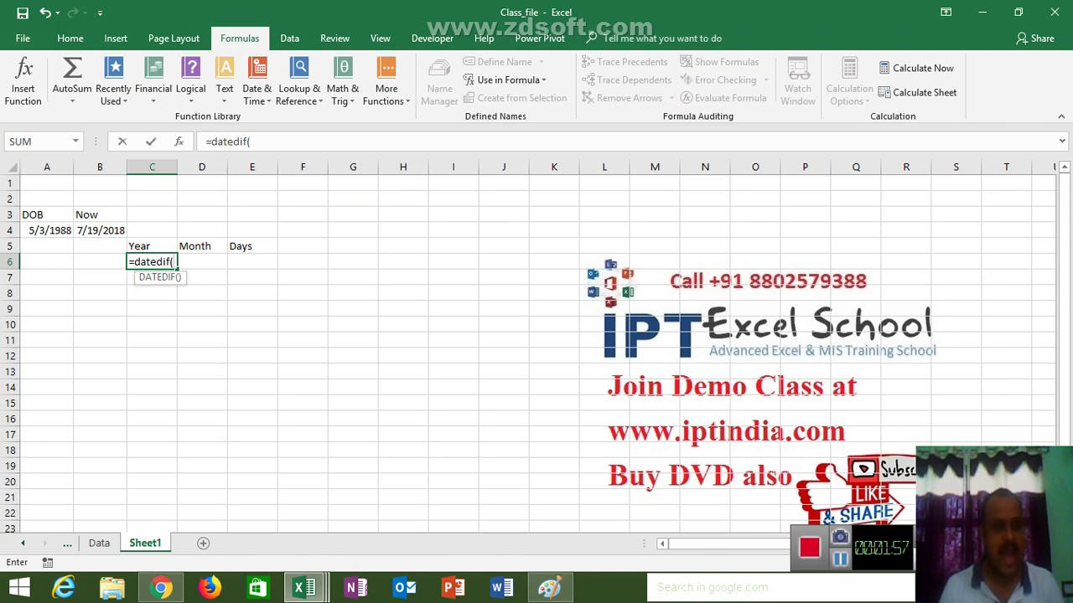
pyautogui.click(47, 231)
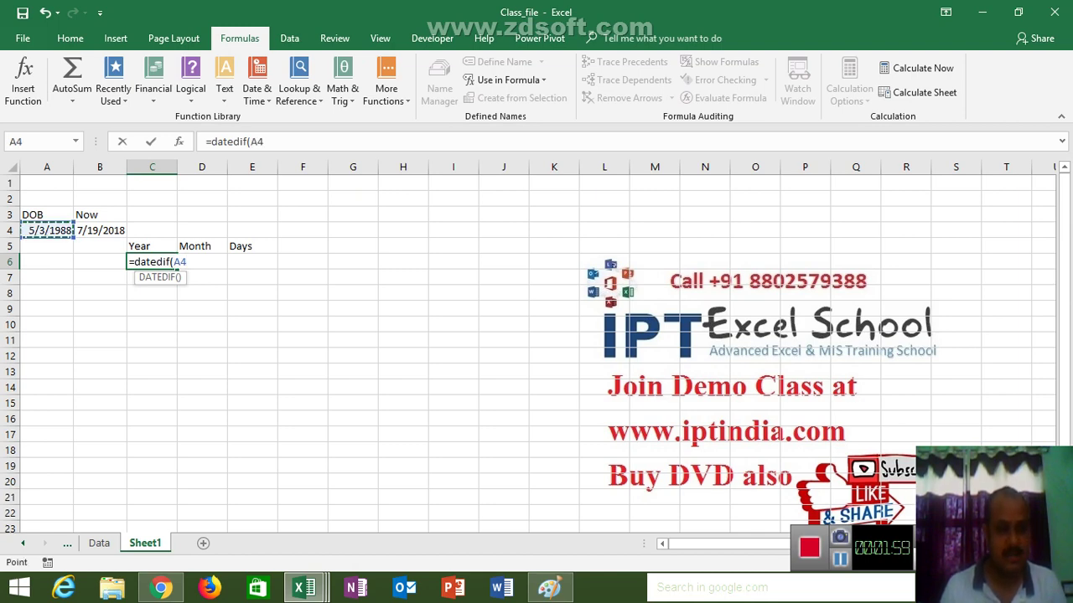
pyautogui.write(',')
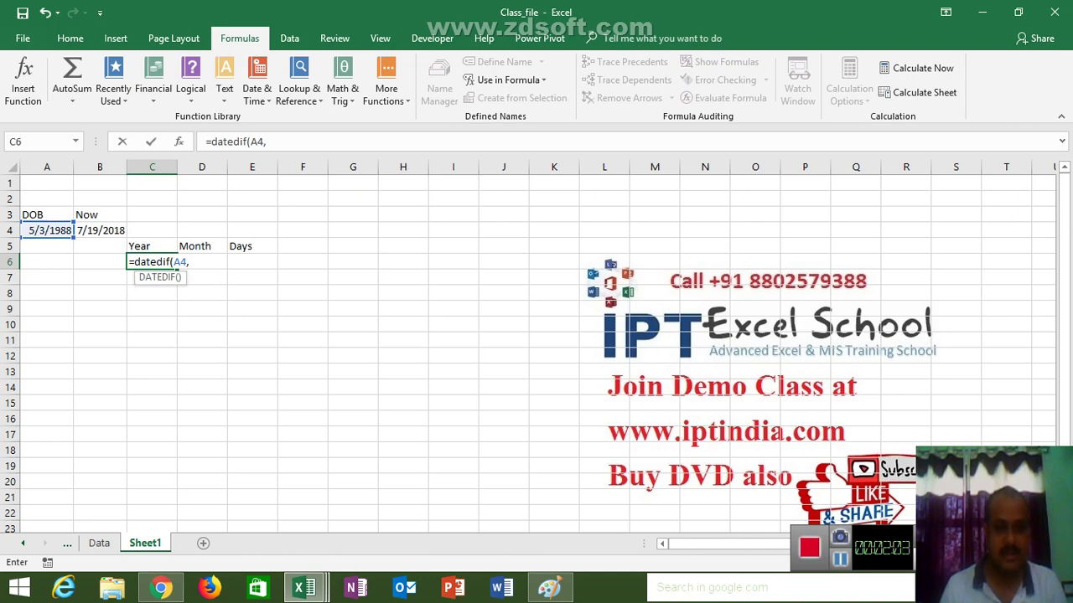
pyautogui.click(100, 230)
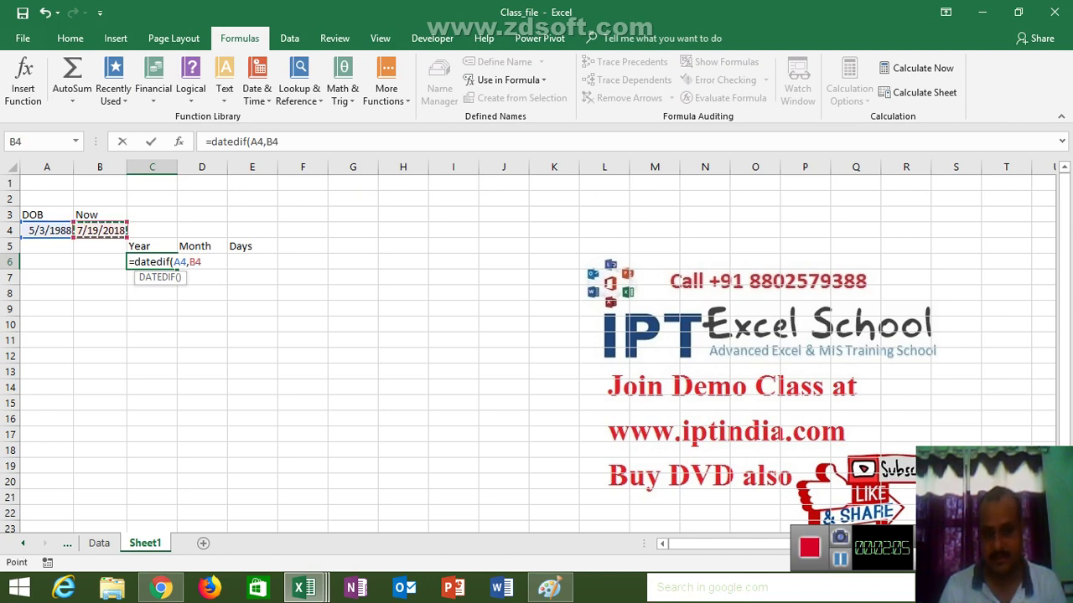
pyautogui.write(',')
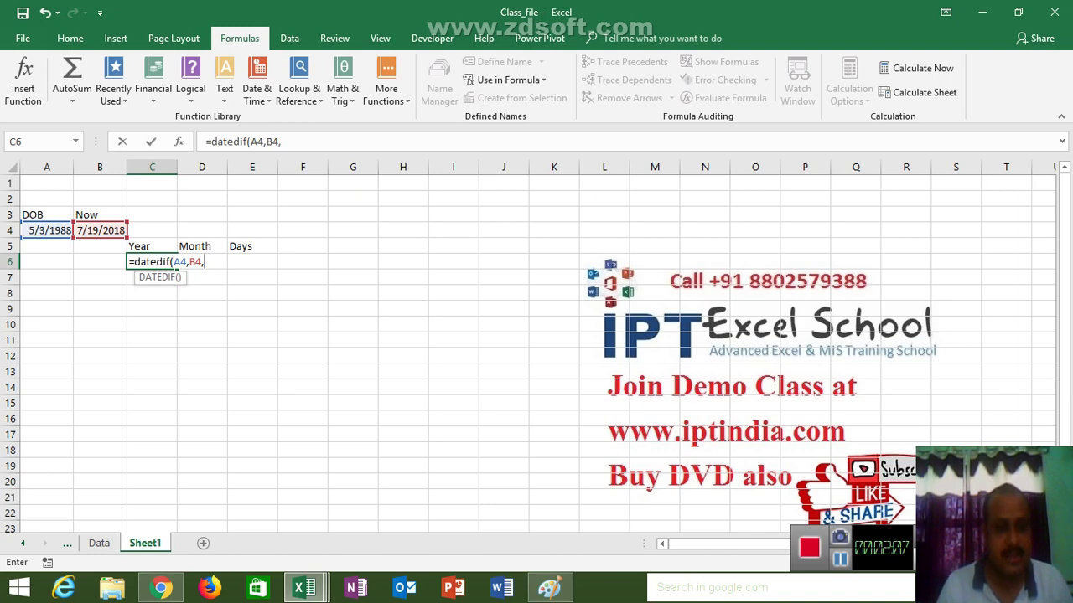
pyautogui.write('"')
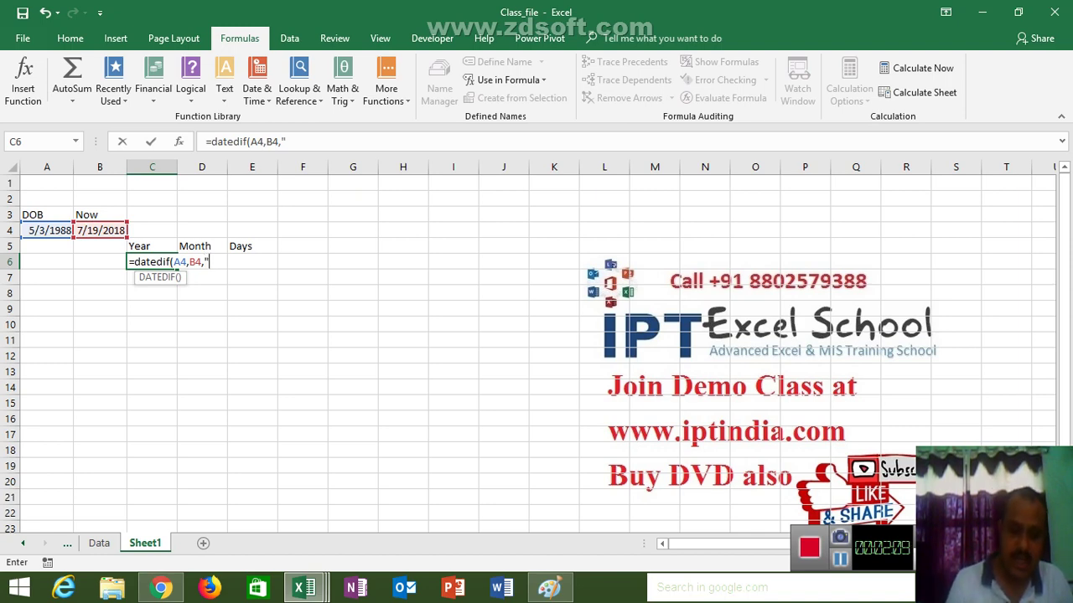
pyautogui.write('y"')
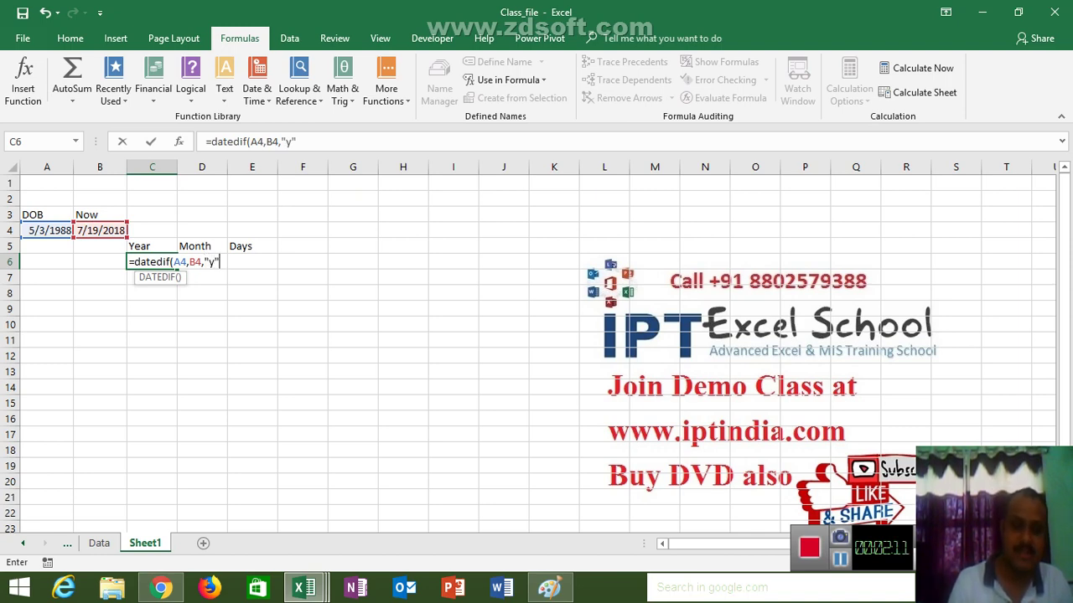
pyautogui.write(')')
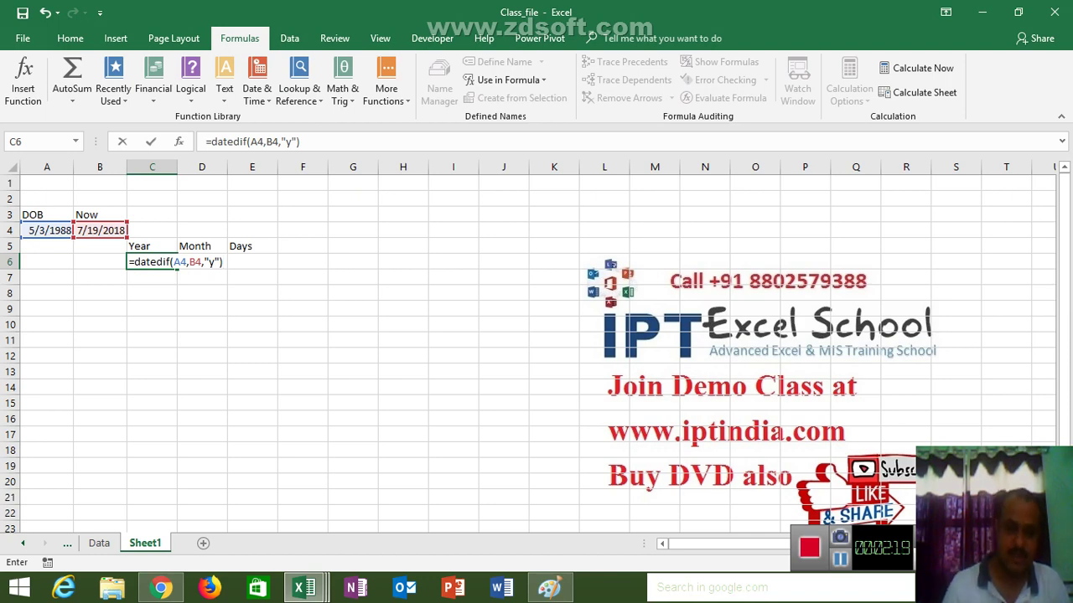
pyautogui.press('Return')
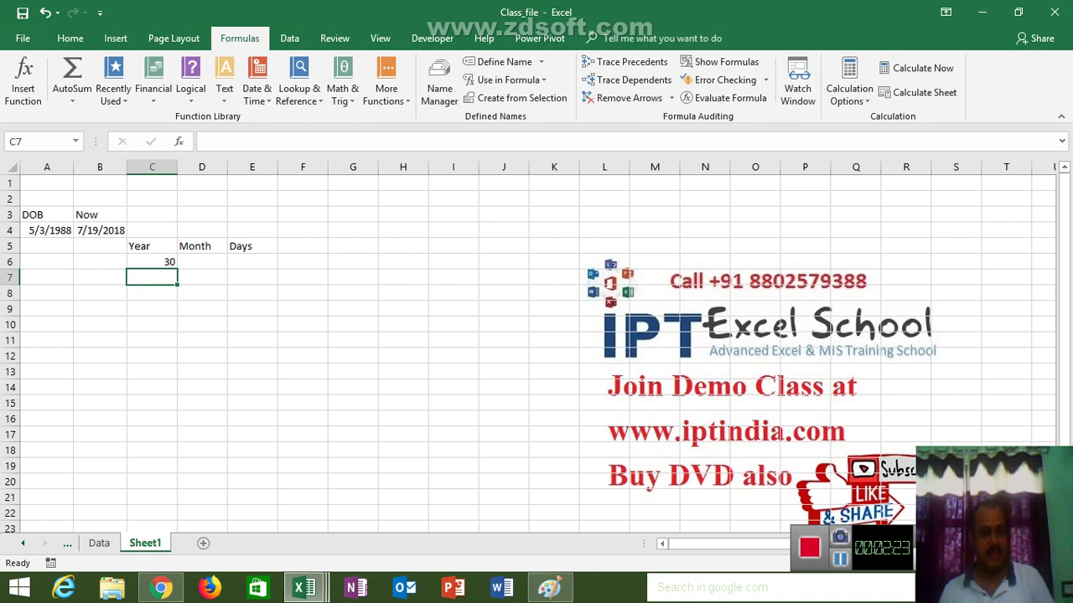
# Type =DATEDIF(A4,B4,"ym") into D6, correcting the mistyped unit code.
pyautogui.click(152, 262)
pyautogui.click(201, 245)
pyautogui.click(201, 261)
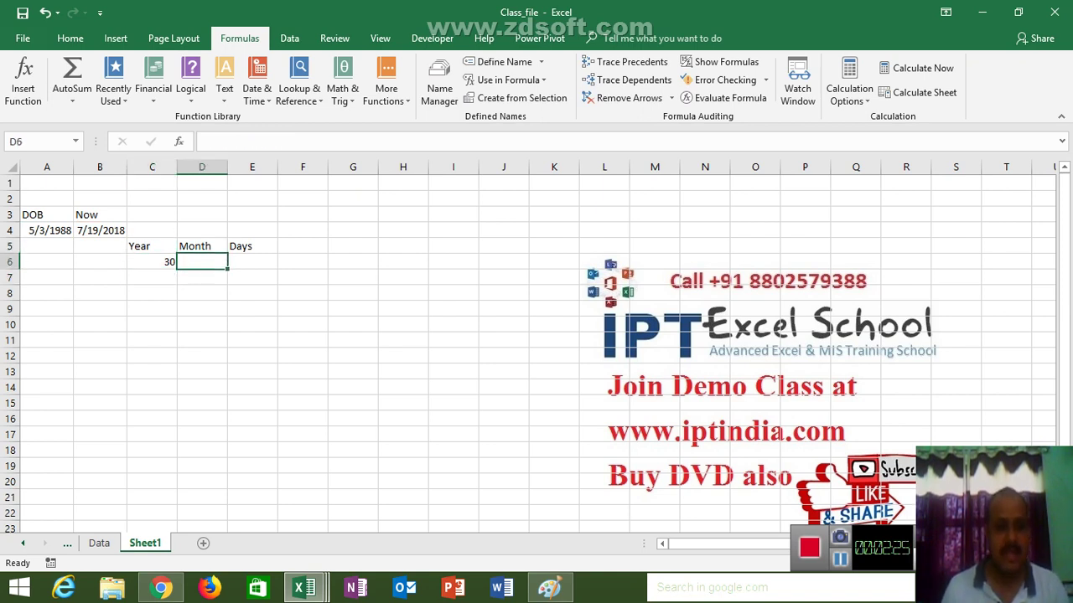
pyautogui.write('=')
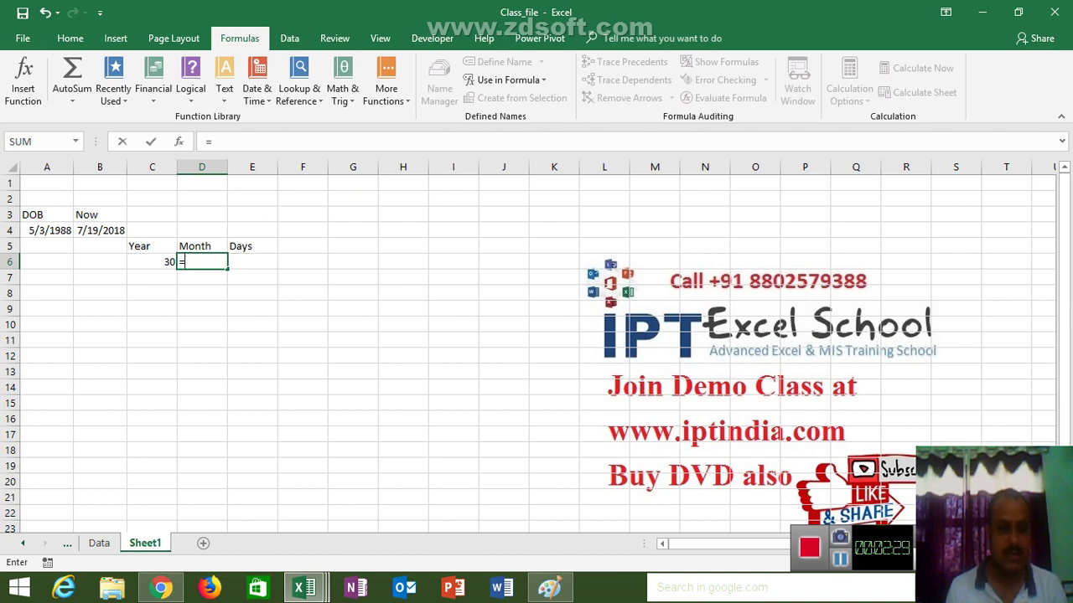
pyautogui.write('dat')
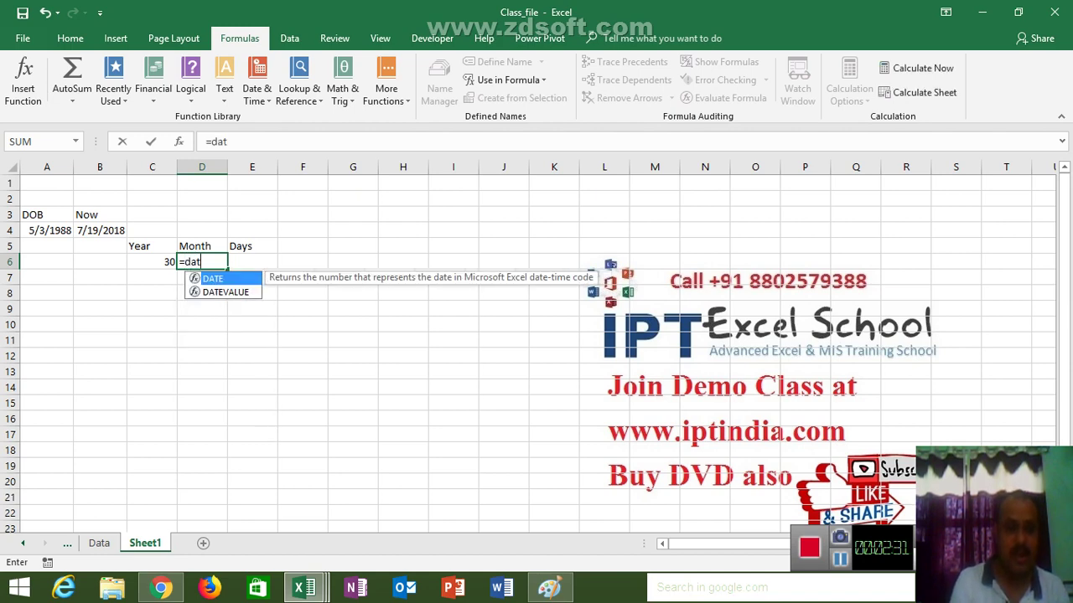
pyautogui.write('edif(')
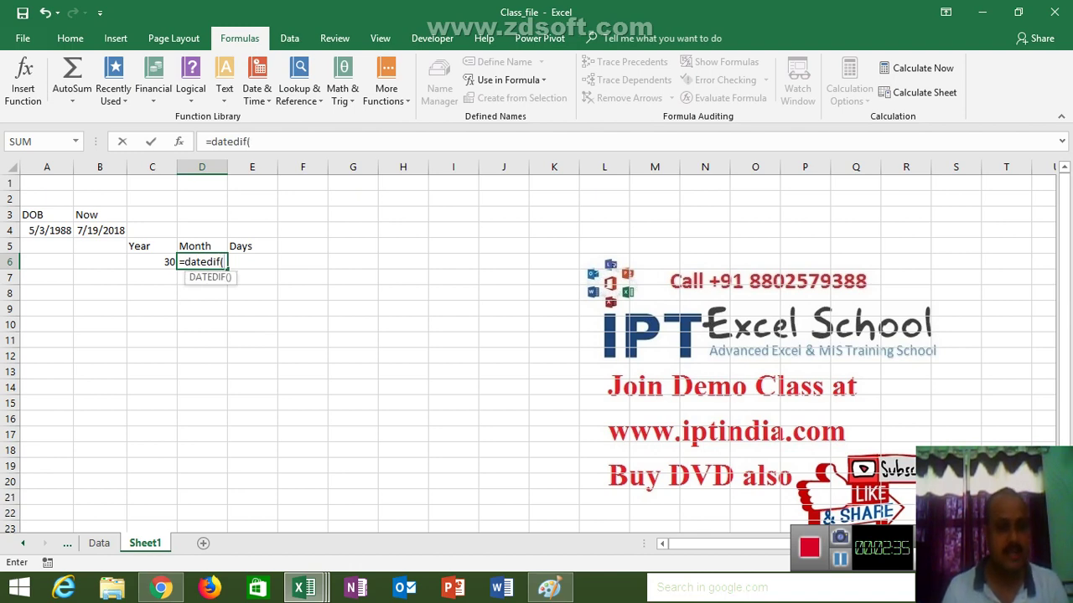
pyautogui.click(47, 230)
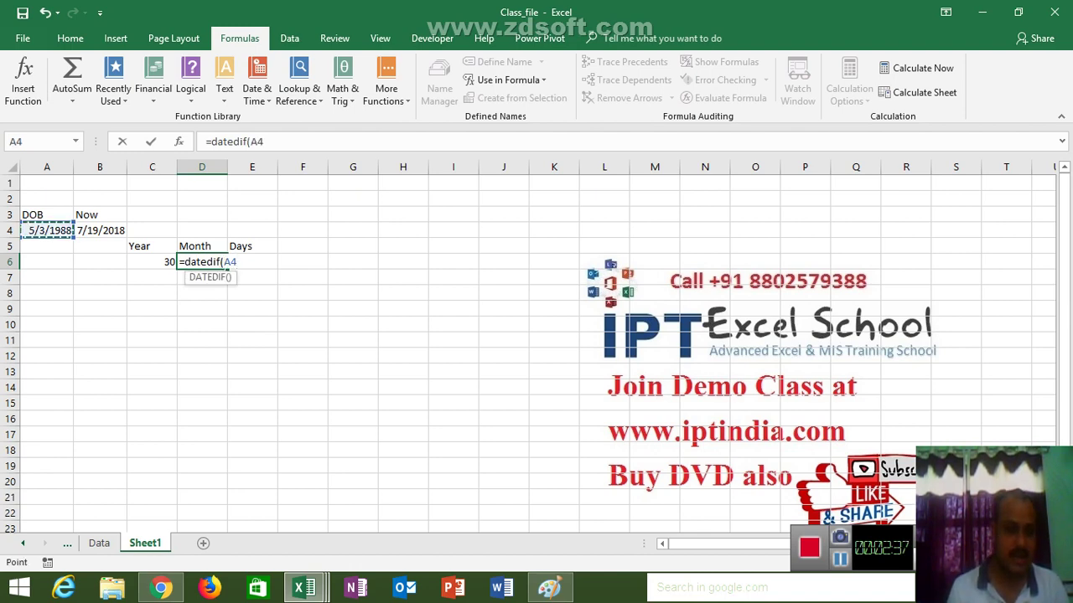
pyautogui.write(',')
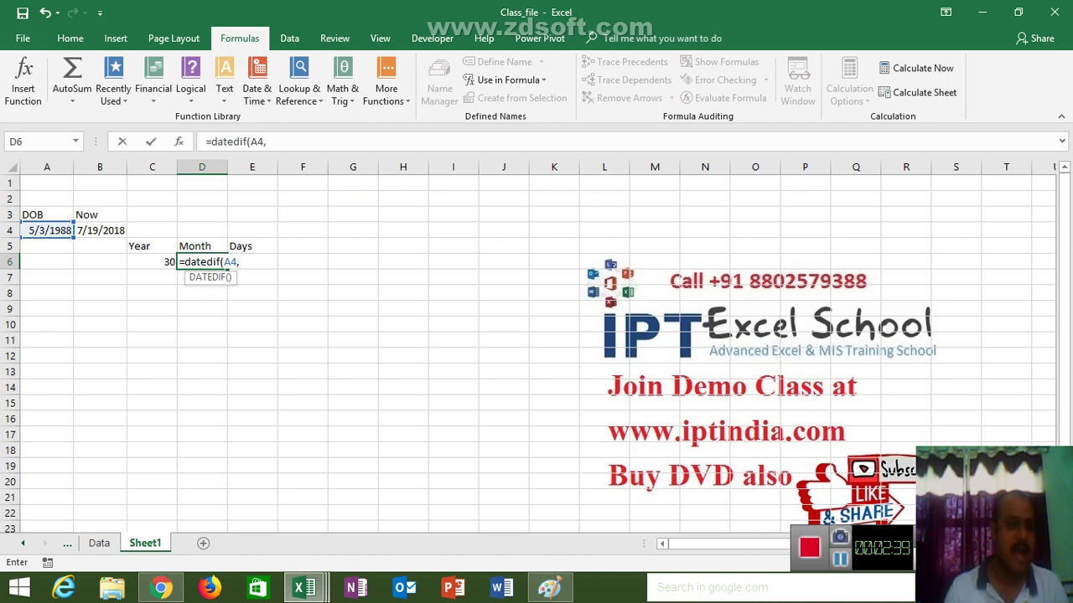
pyautogui.click(100, 230)
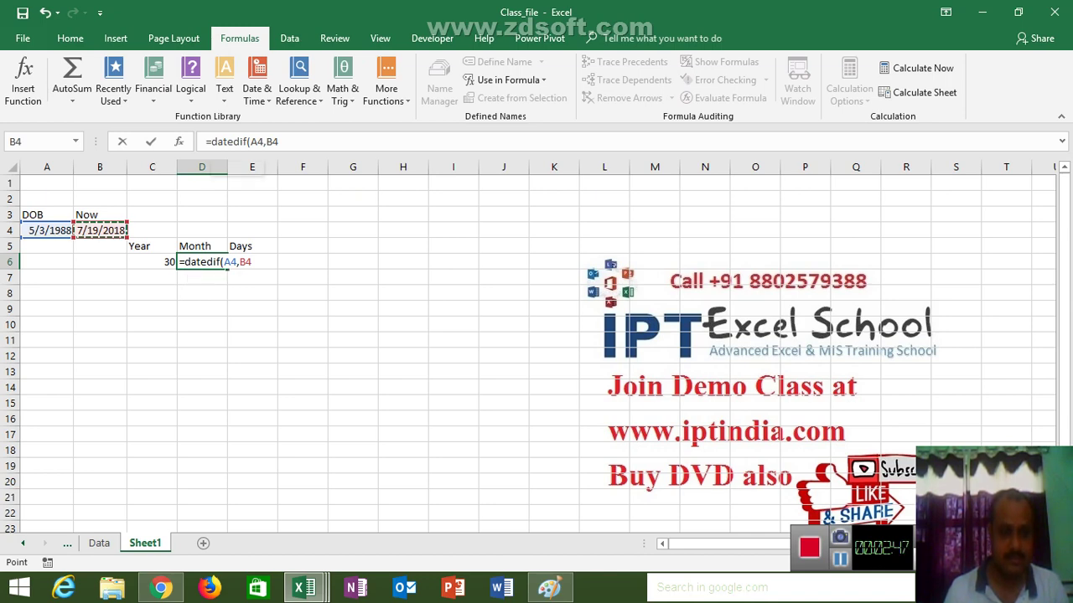
pyautogui.write(',')
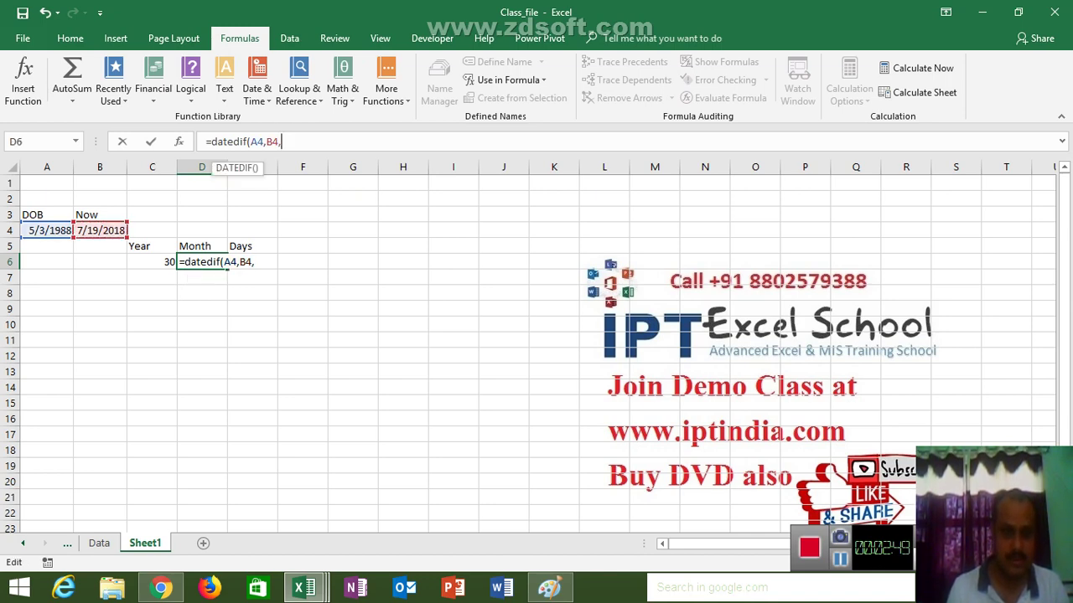
pyautogui.write(',"')
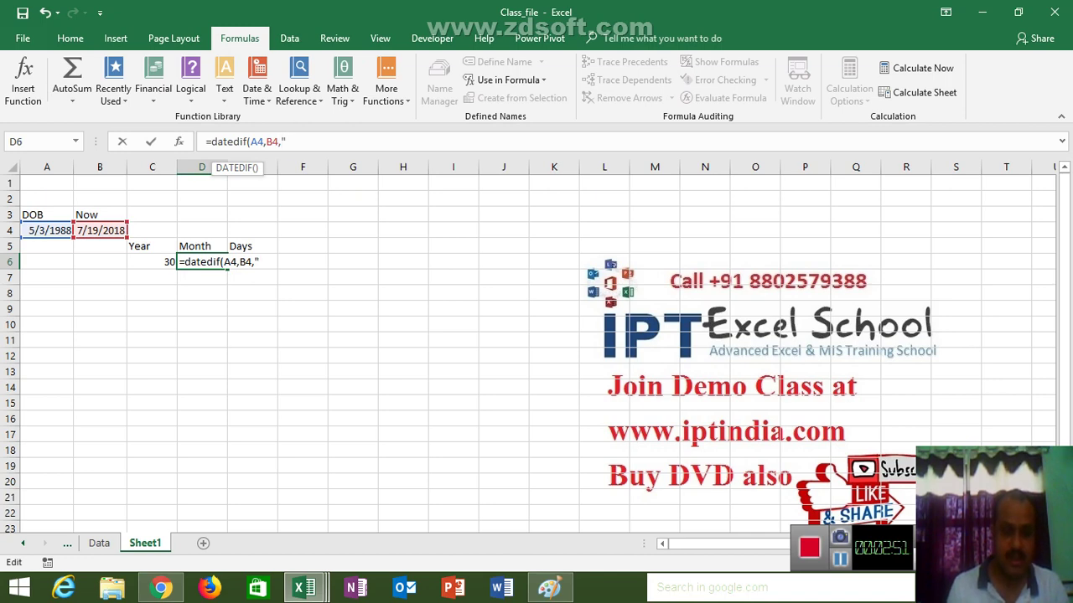
pyautogui.write('ym')
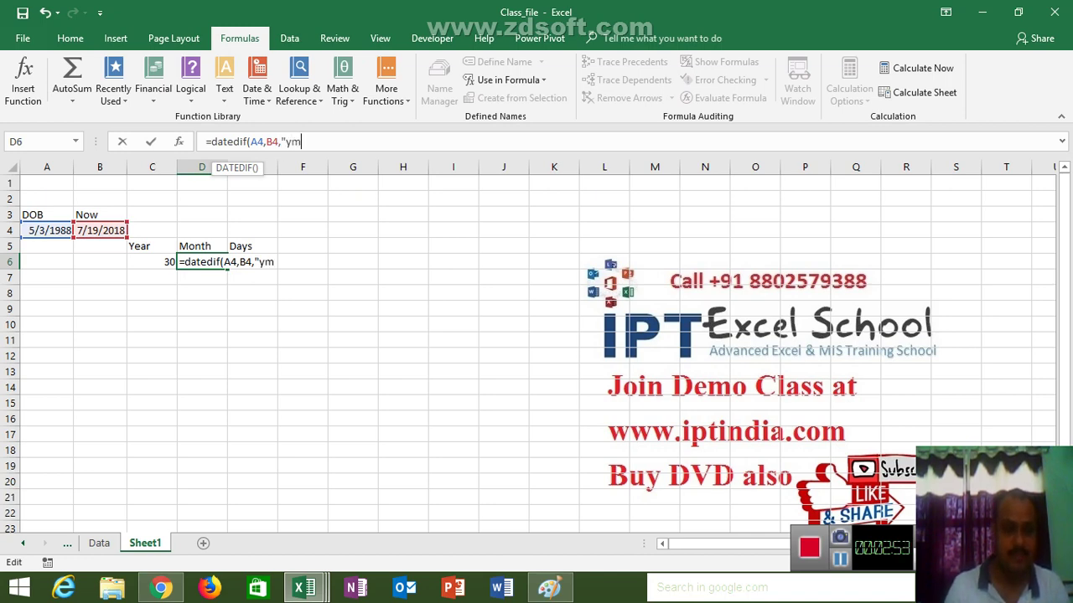
pyautogui.press('BackSpace')
pyautogui.press('BackSpace')
pyautogui.write('m"')
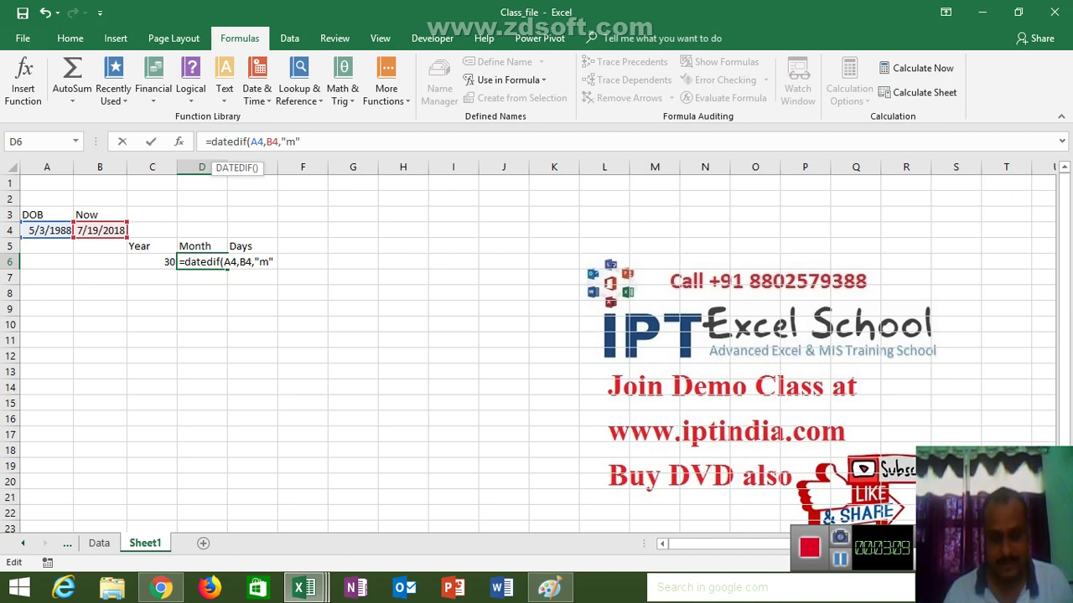
pyautogui.press('BackSpace')
pyautogui.press('BackSpace')
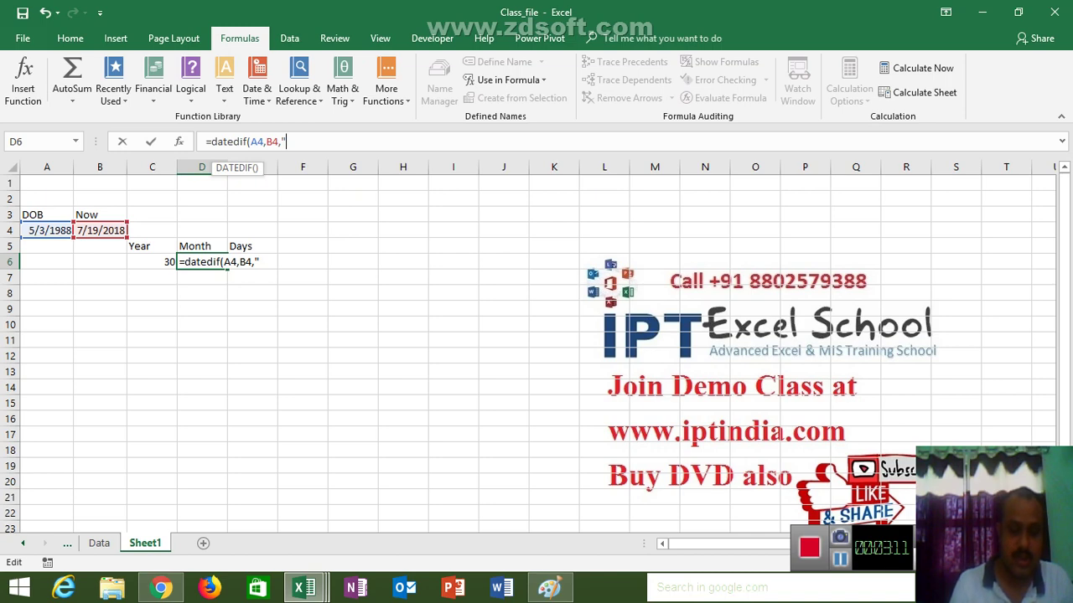
pyautogui.write('ym')
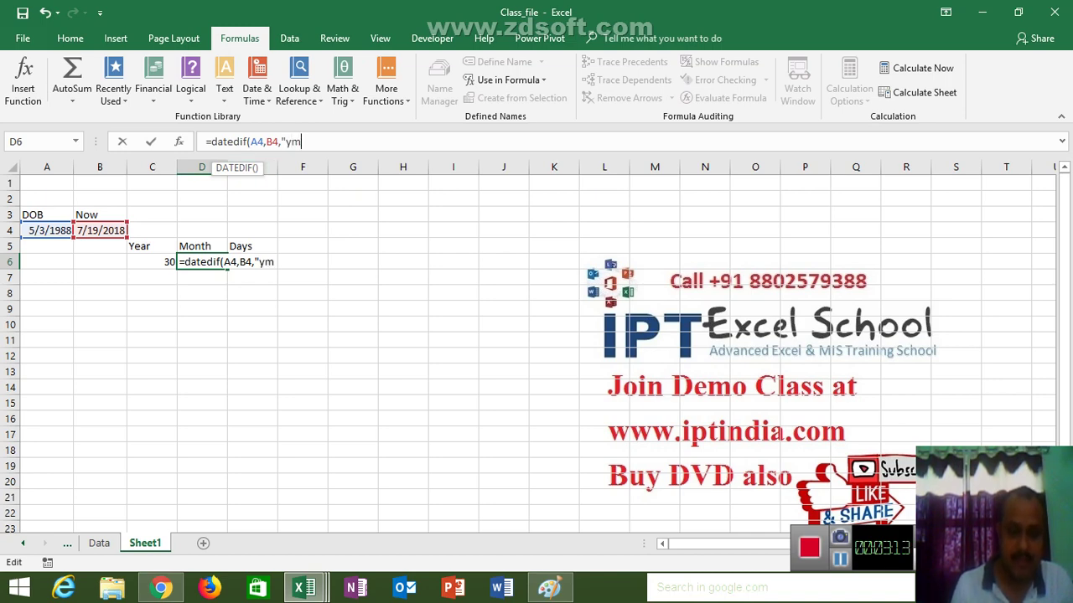
pyautogui.write('")')
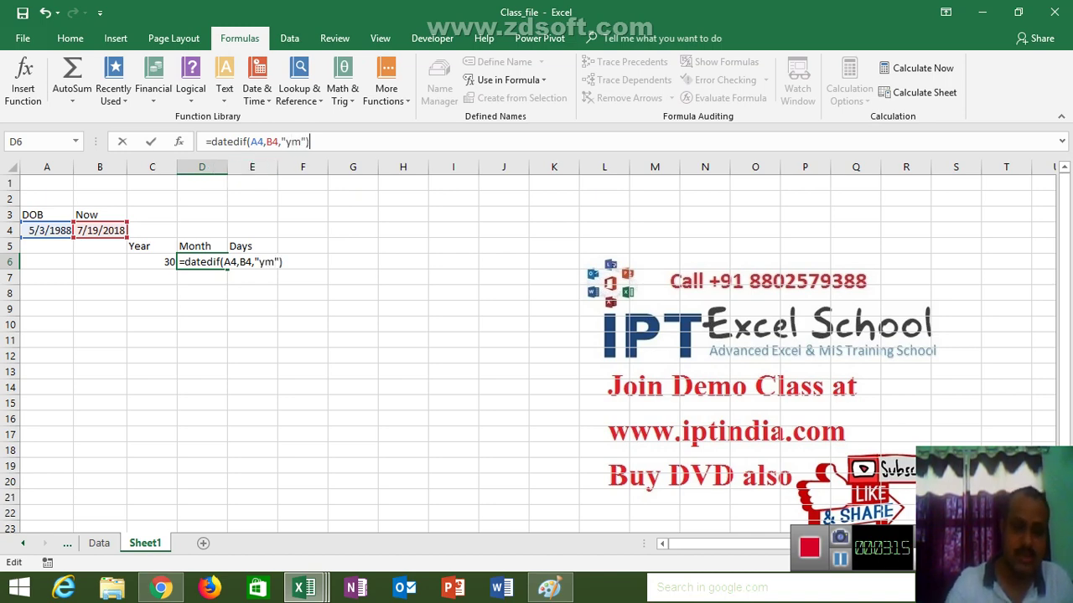
# Confirm the D6 months formula (2) and enter =DATEDIF(A4,B4,"md") in E6, returning 16.
pyautogui.press('Return')
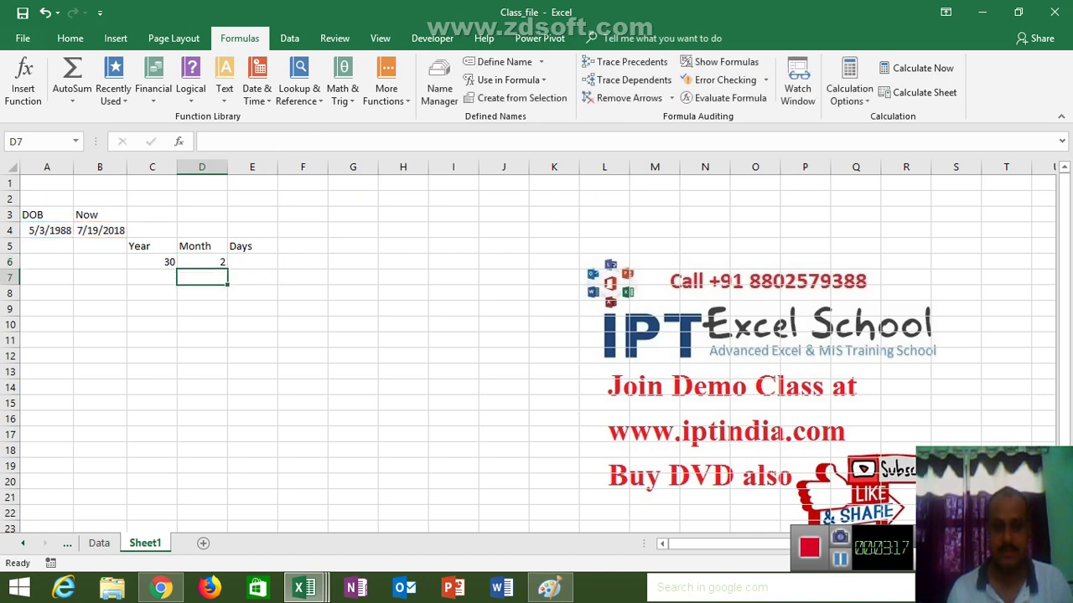
pyautogui.press('Up')
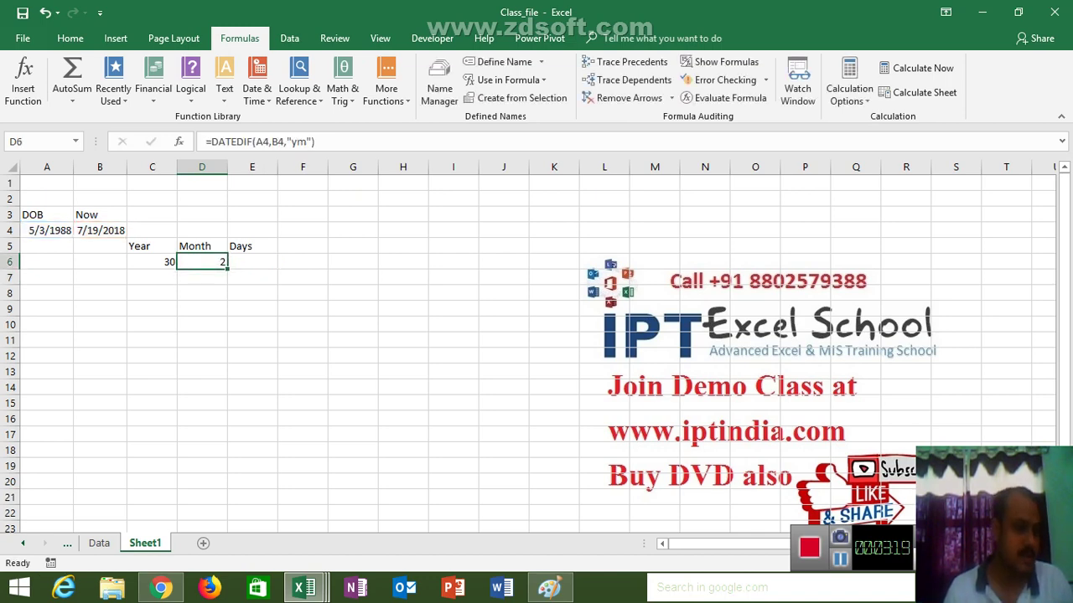
pyautogui.click(251, 262)
pyautogui.write('=')
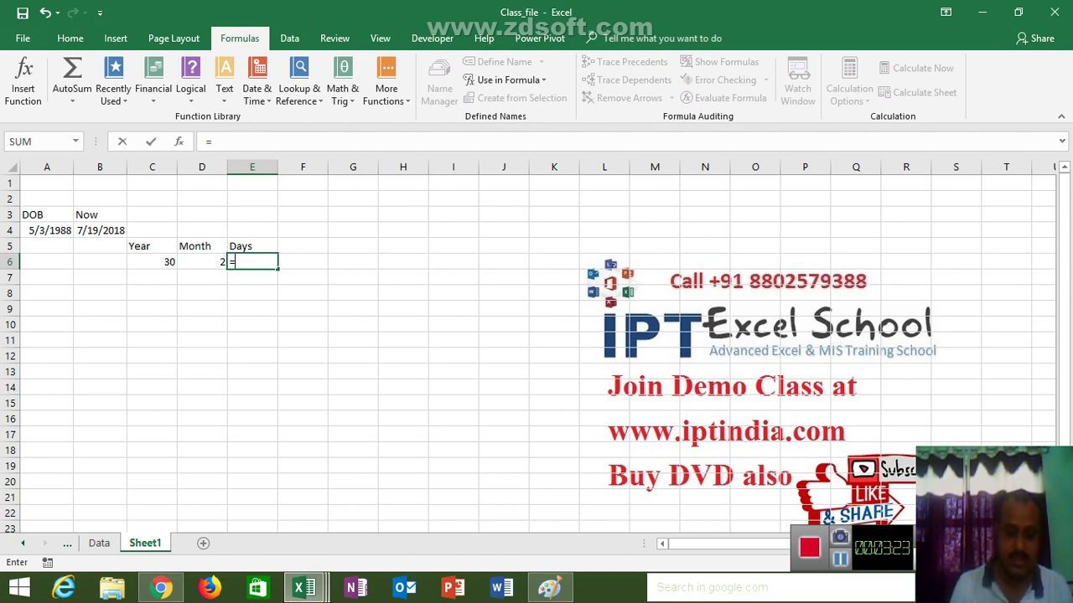
pyautogui.write('date')
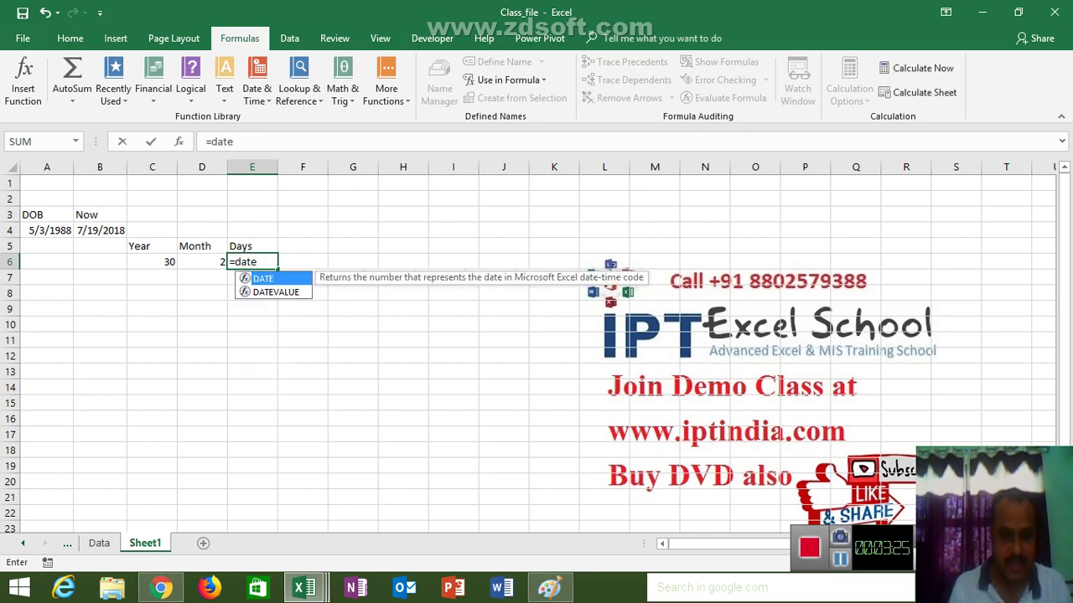
pyautogui.write('dif')
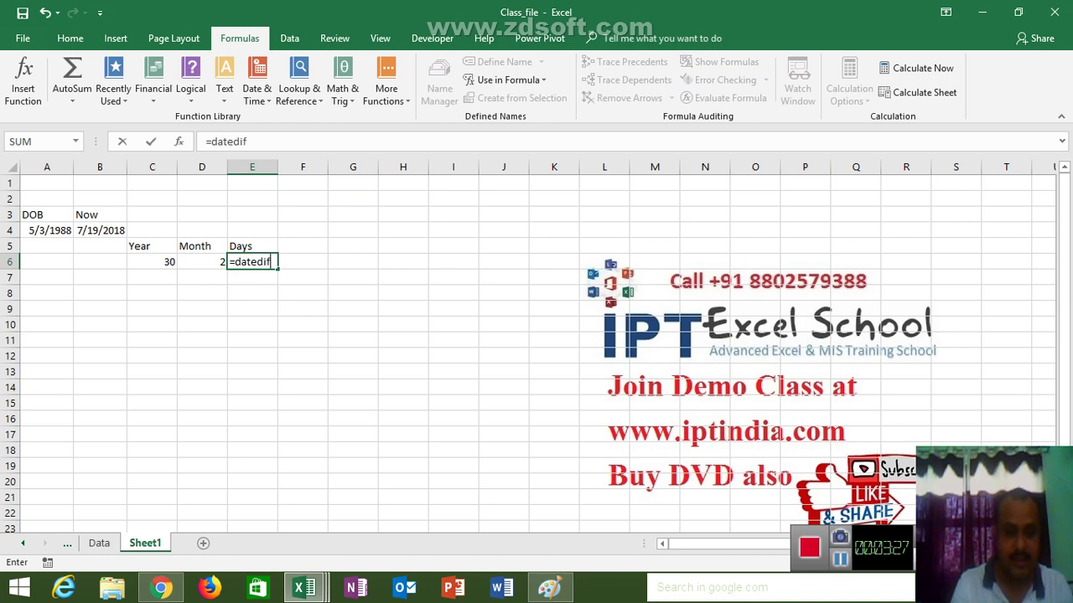
pyautogui.write('(')
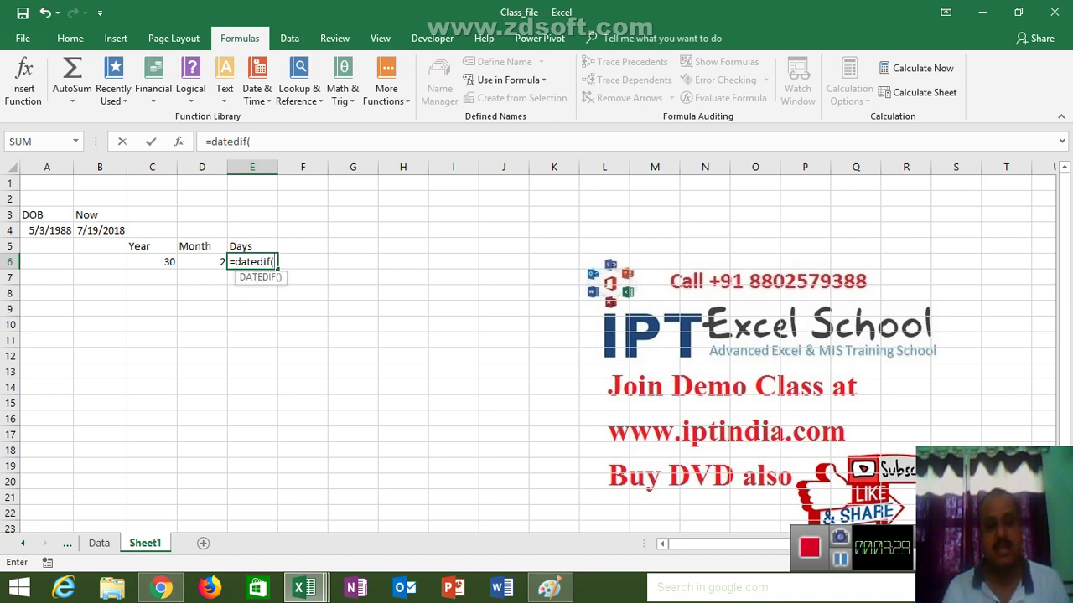
pyautogui.click(47, 230)
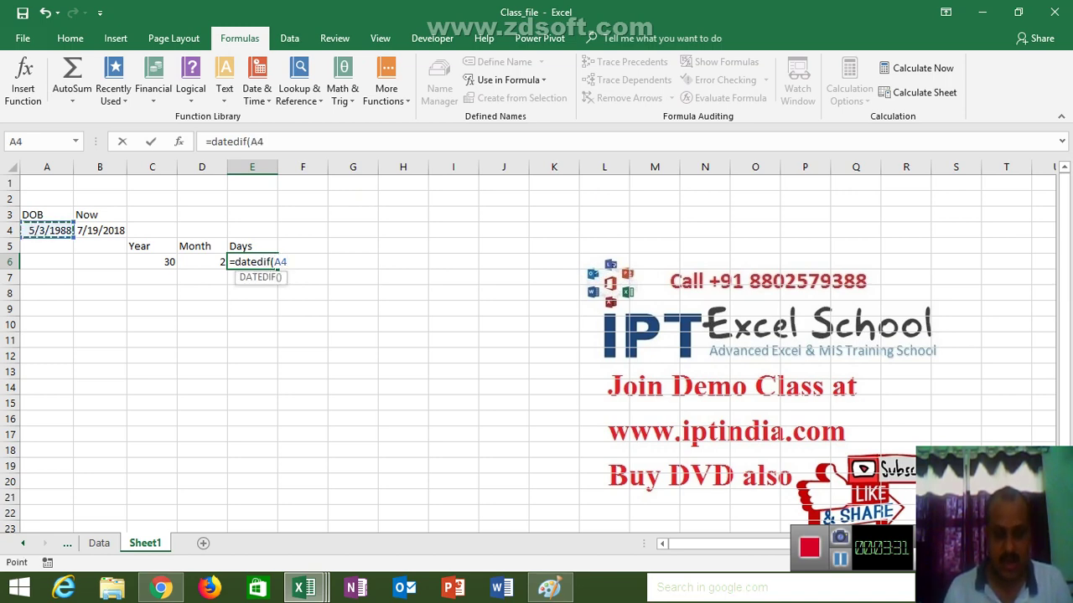
pyautogui.write(',')
pyautogui.click(99, 230)
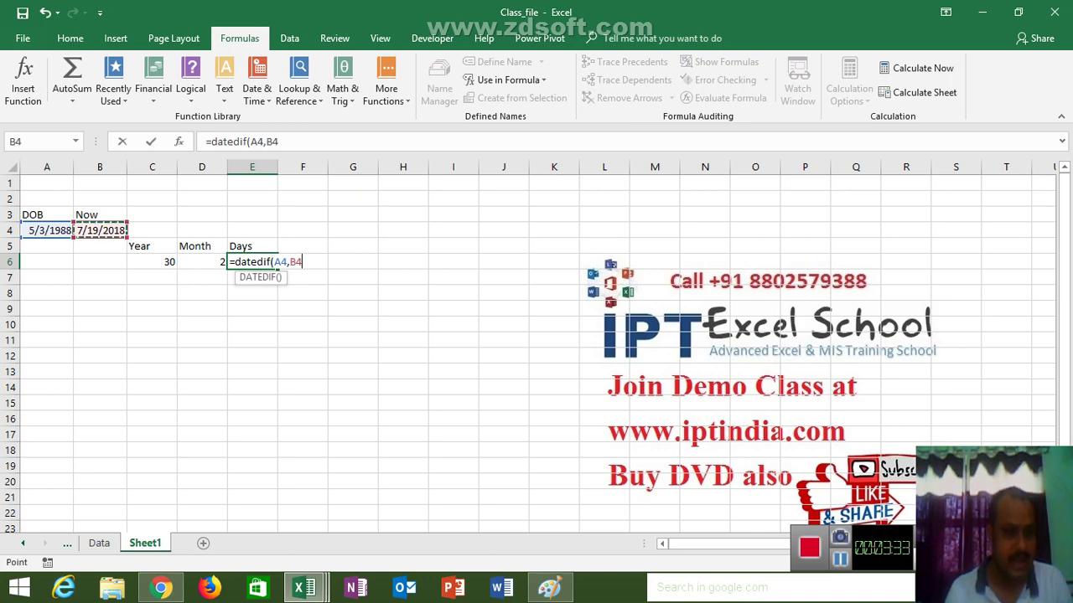
pyautogui.write(',')
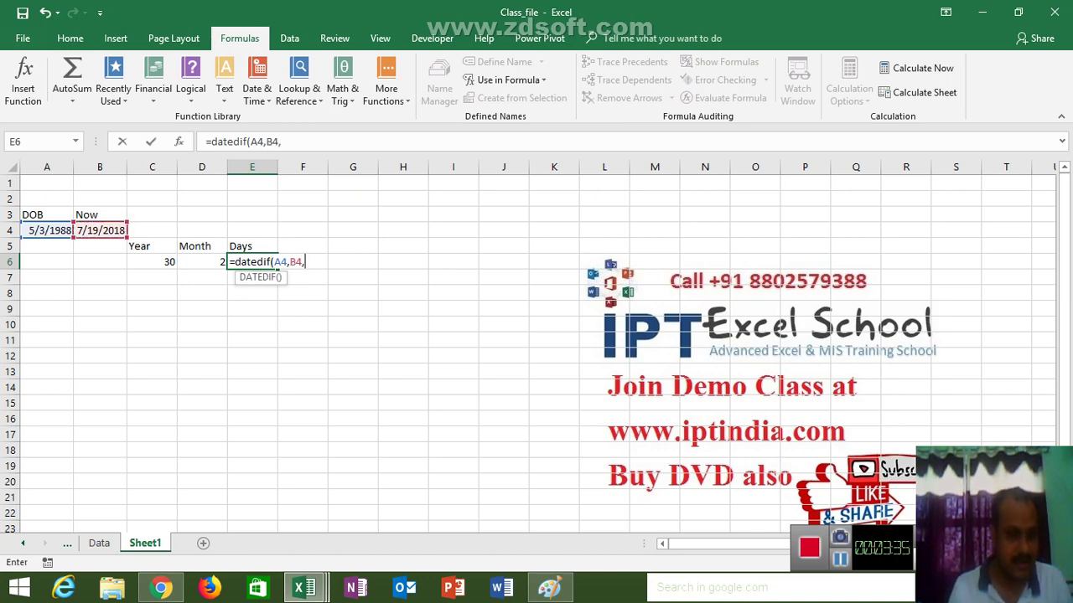
pyautogui.write('"')
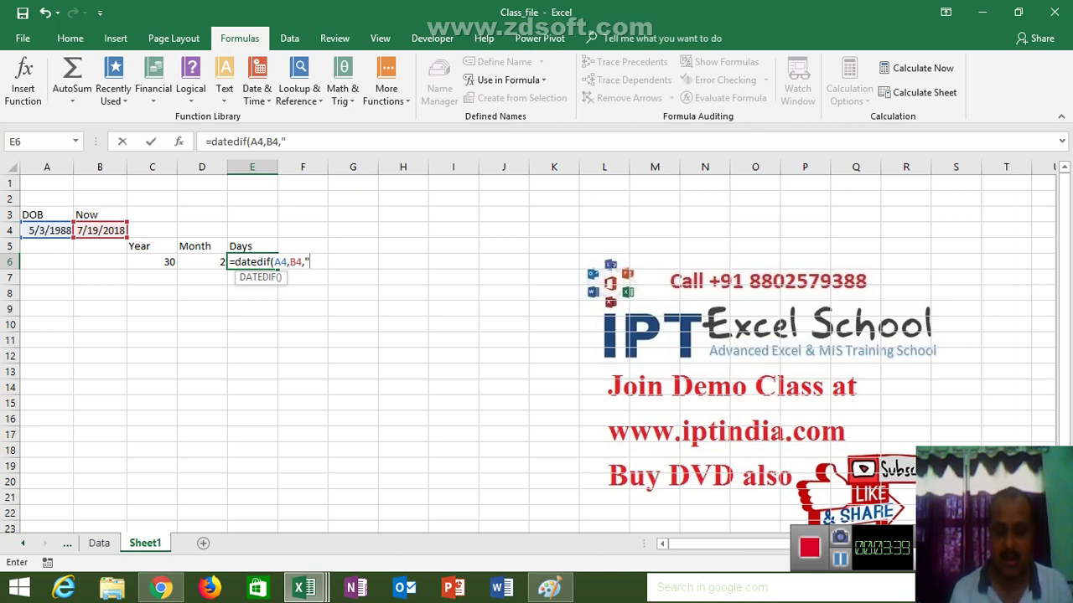
pyautogui.write('md')
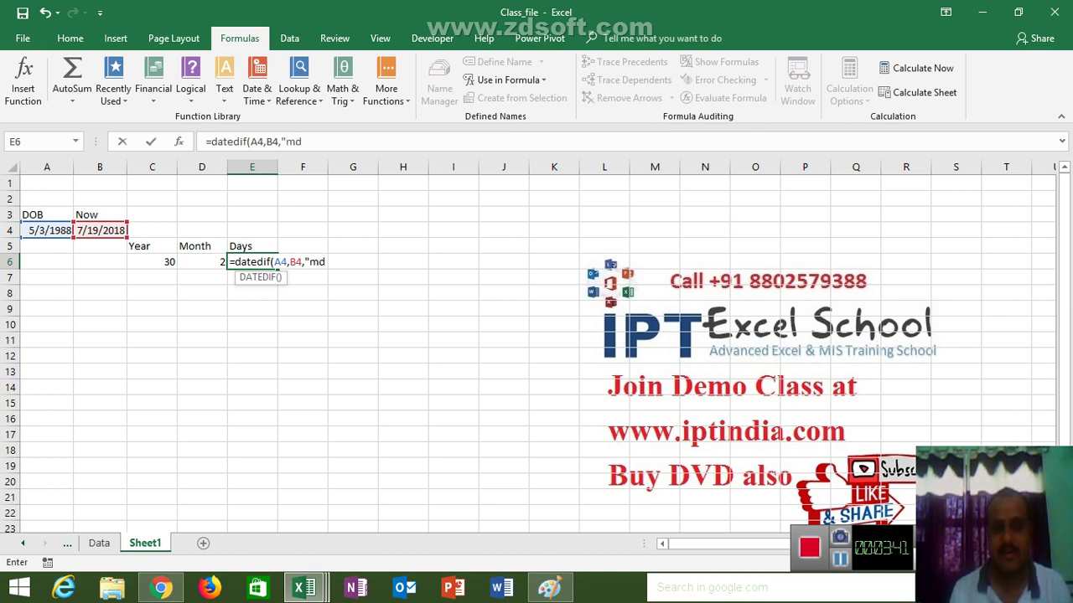
pyautogui.write('"')
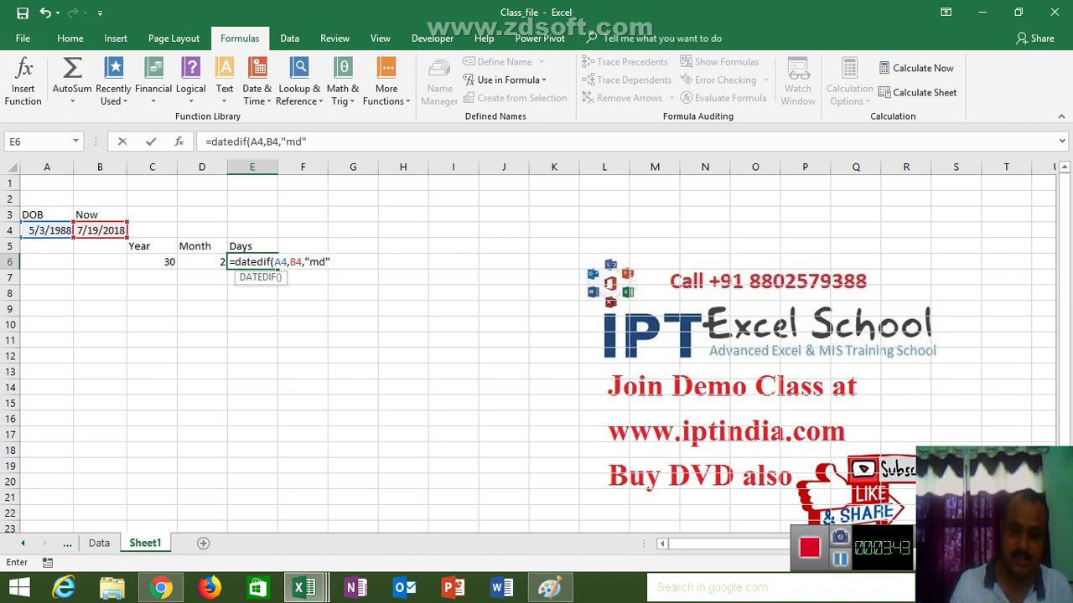
pyautogui.write(')')
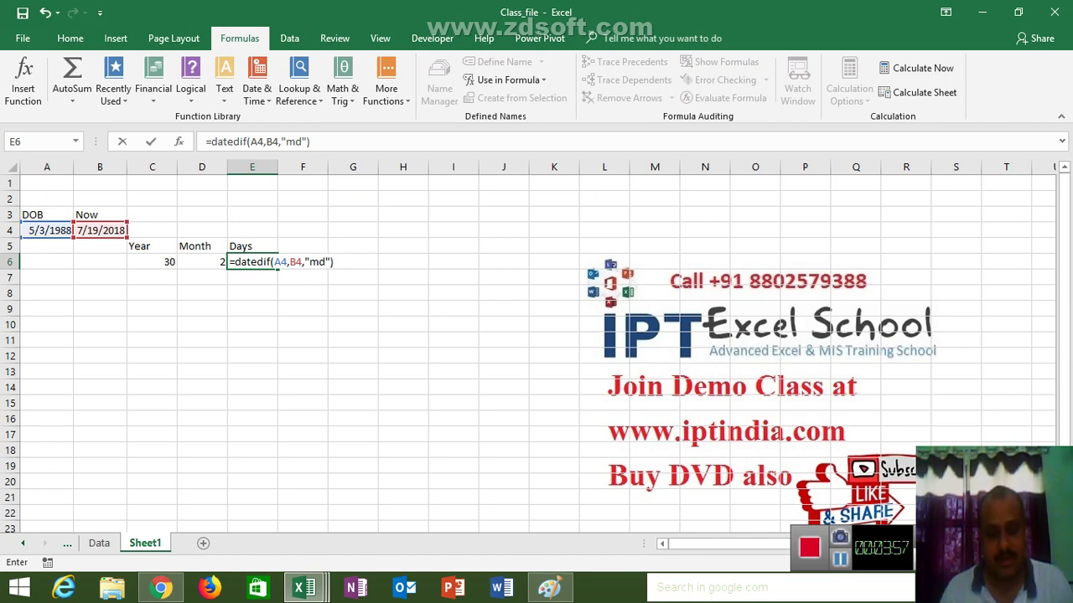
pyautogui.press('Return')
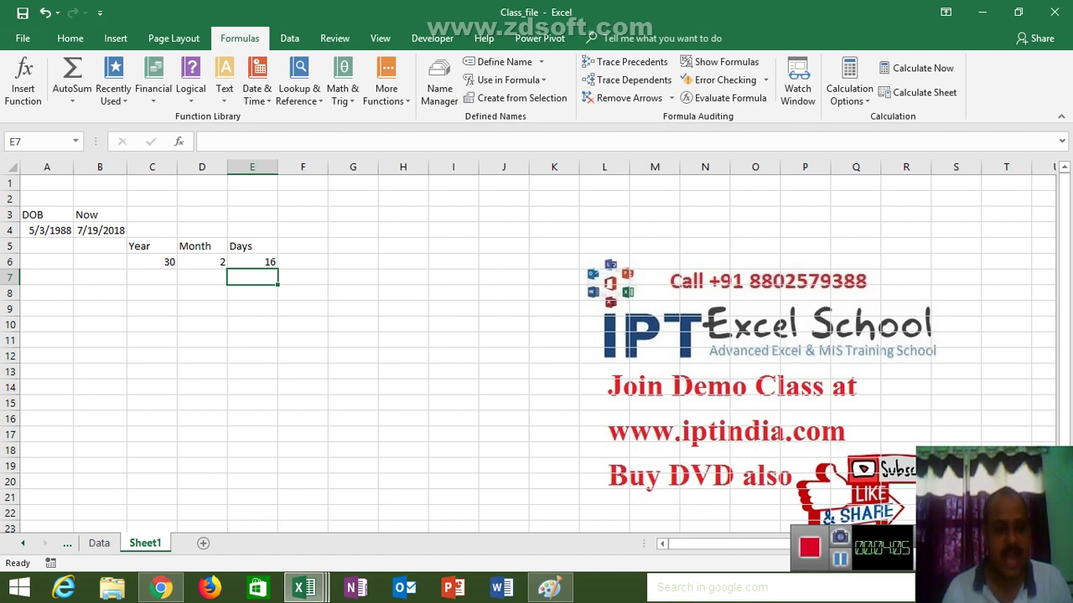
# Change the DOB in A4 to 7/10/1987, giving an age of 31 years, 0 months, 9 days.
pyautogui.click(47, 230)
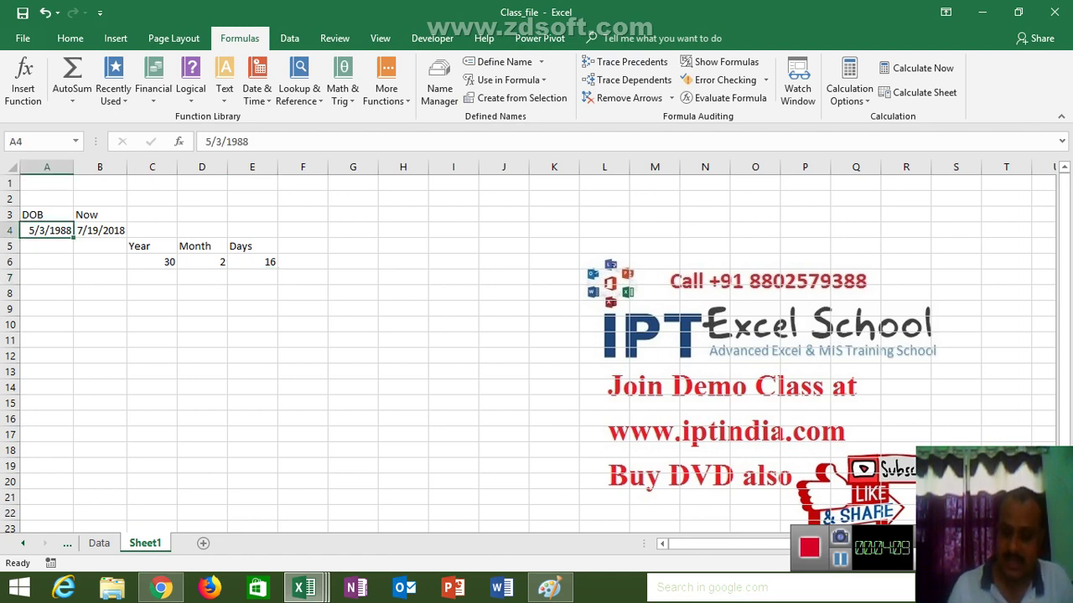
pyautogui.write('7/10')
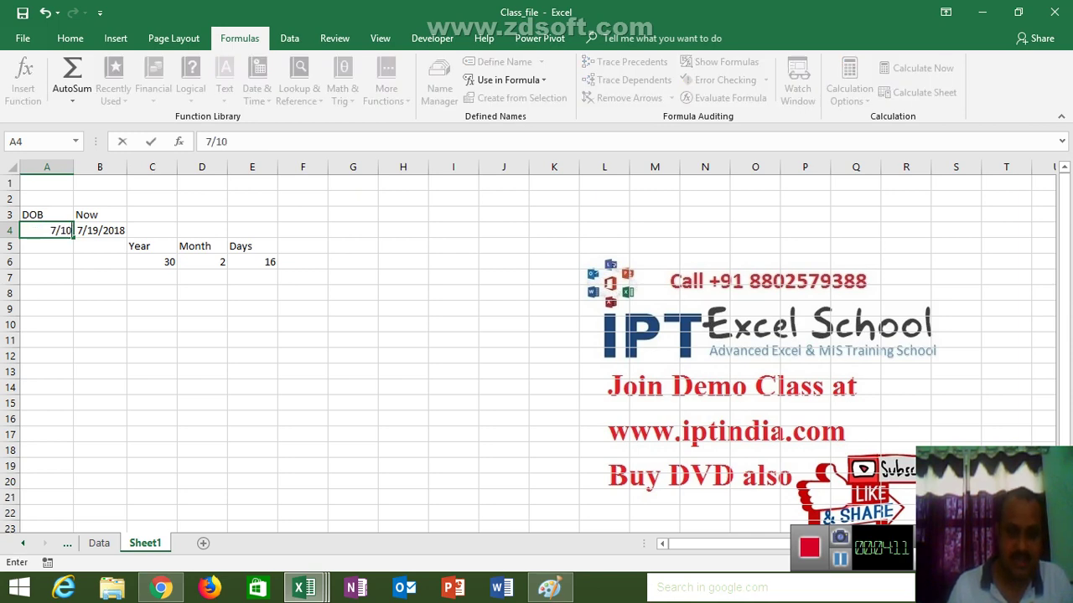
pyautogui.write('/49')
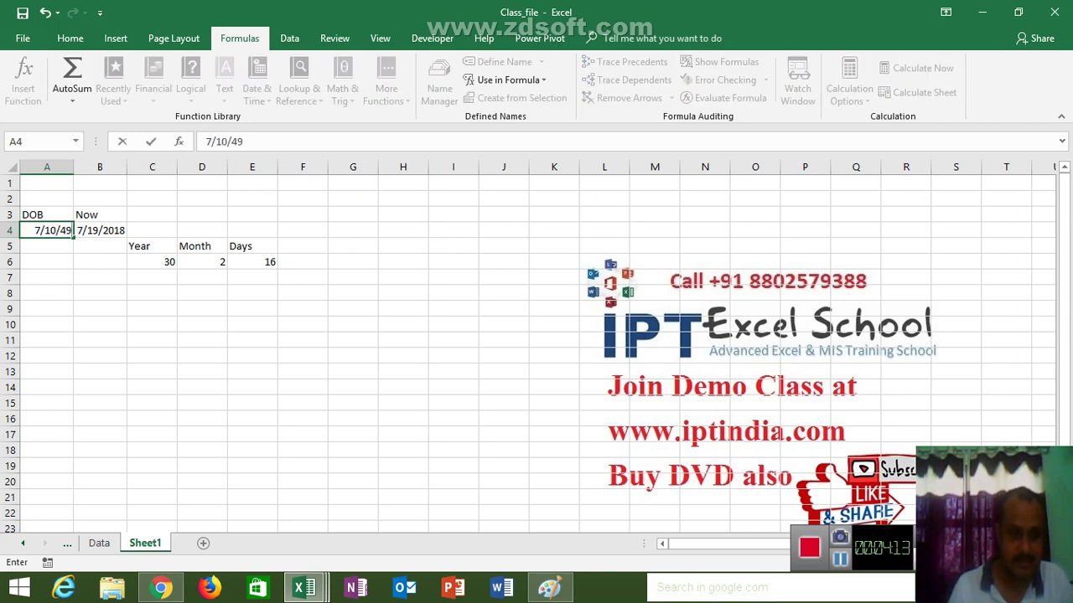
pyautogui.press('BackSpace')
pyautogui.press('BackSpace')
pyautogui.write('19')
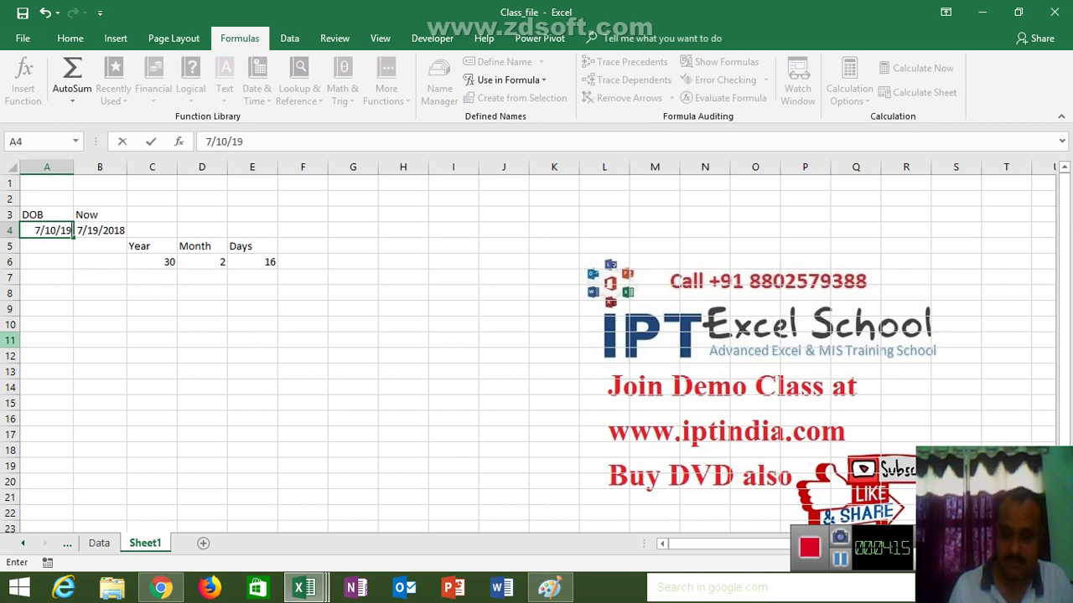
pyautogui.write('87')
pyautogui.press('Return')
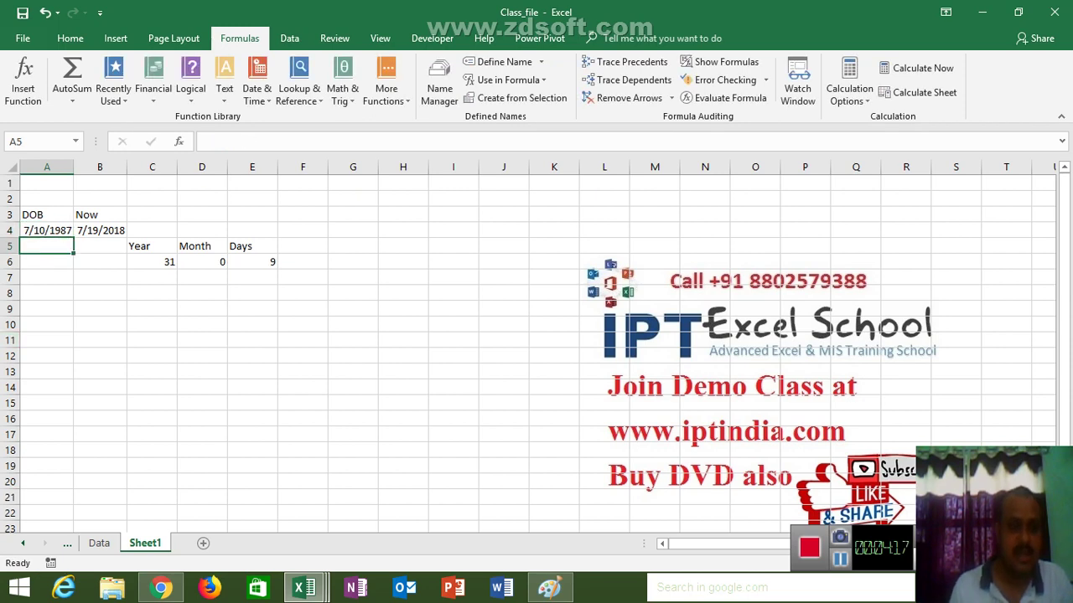
pyautogui.click(152, 261)
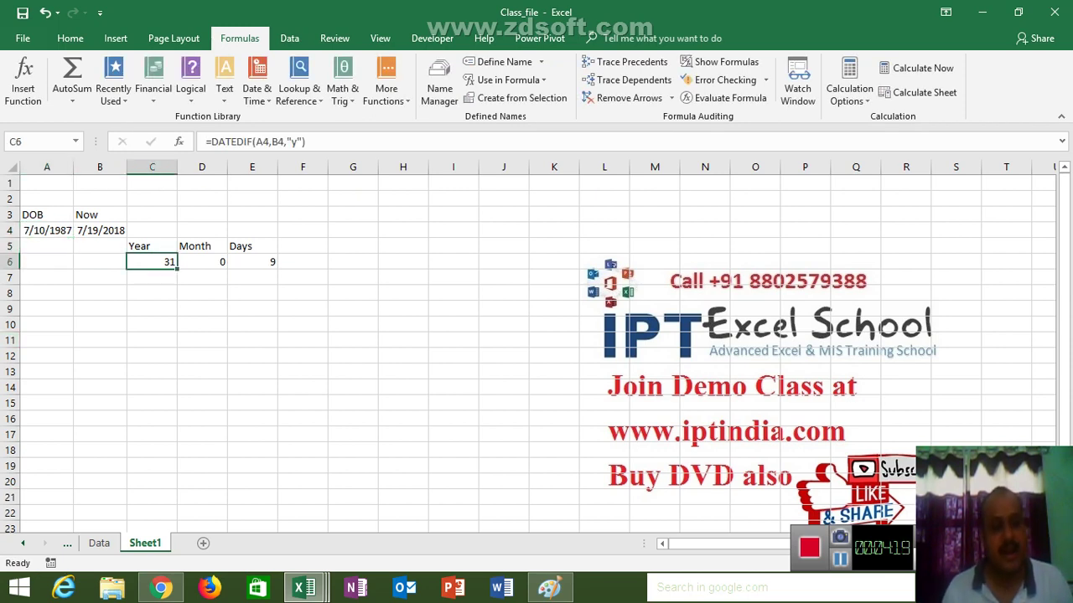
pyautogui.click(202, 261)
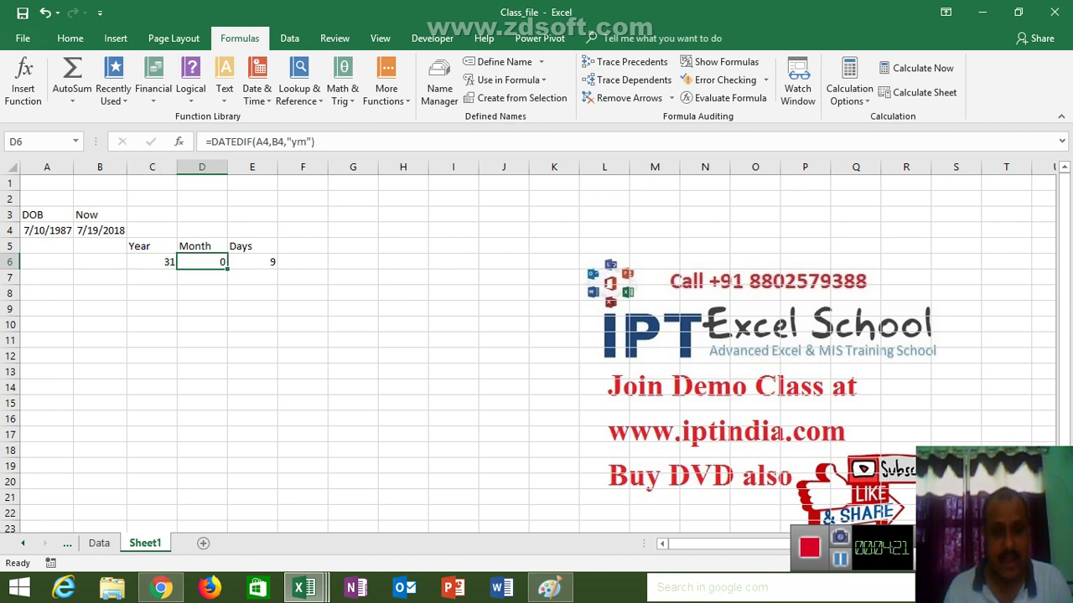
pyautogui.click(252, 262)
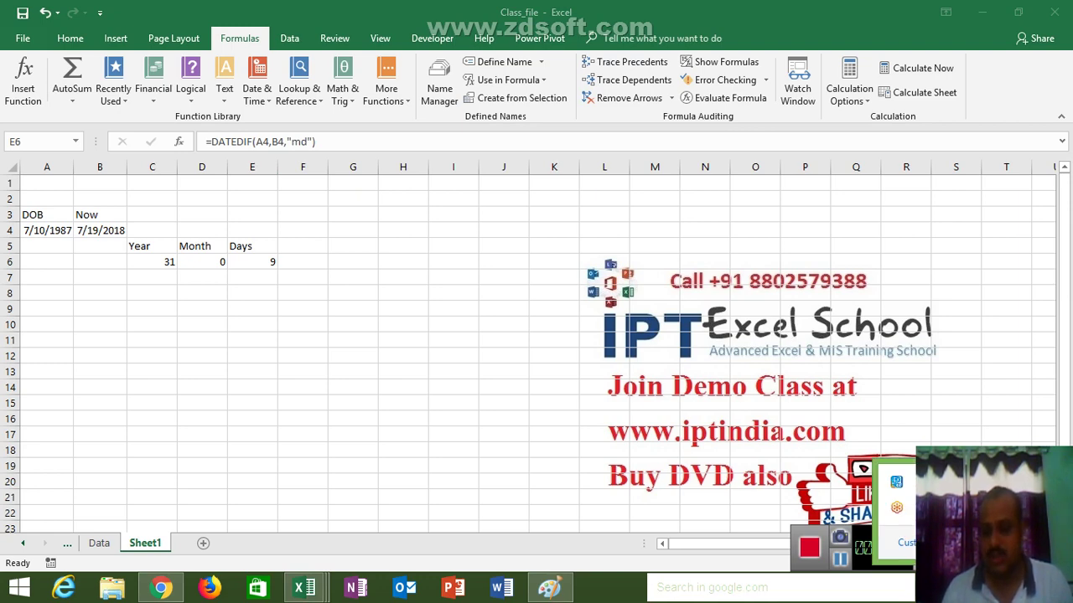
pyautogui.press('Escape')
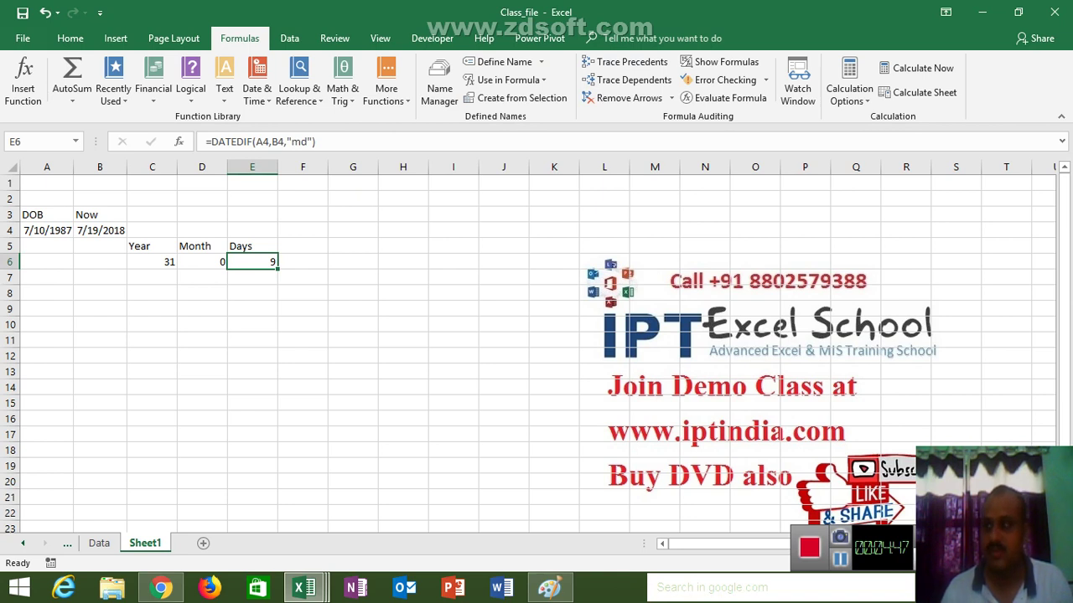